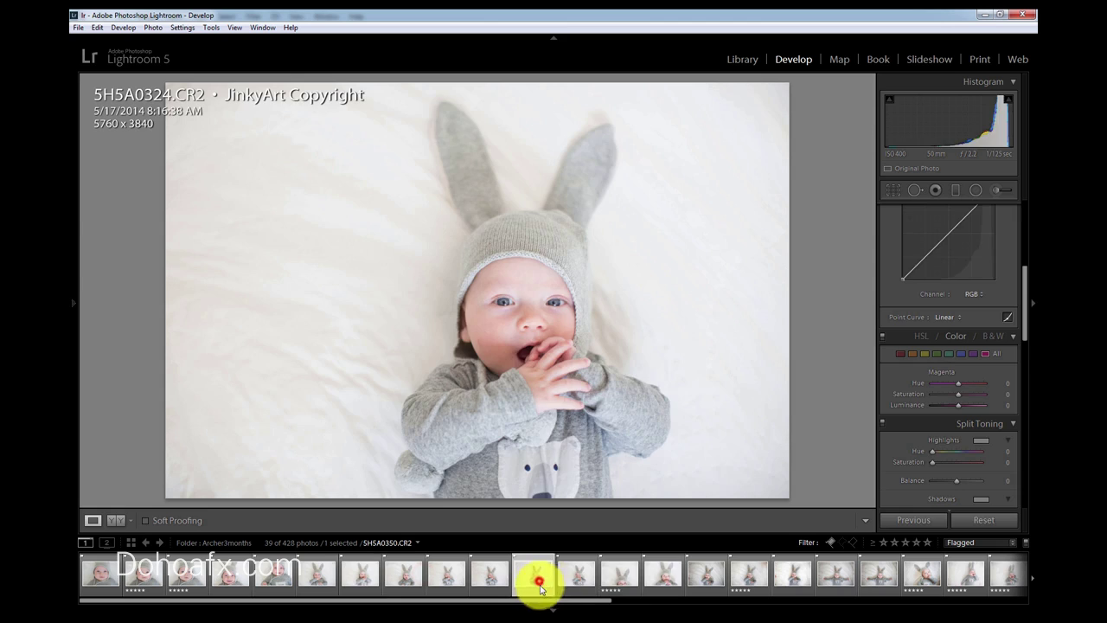
Browse the baby photos of the session and select the close-up portrait 5H5A0292.CR2 for editing
click(657, 583)
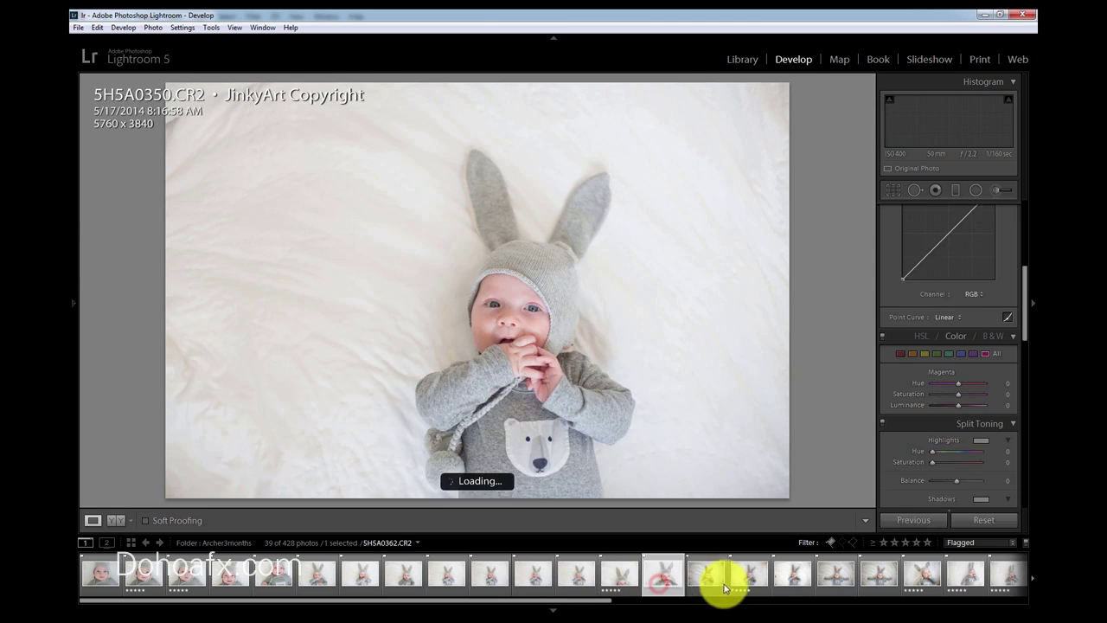
click(723, 585)
click(750, 585)
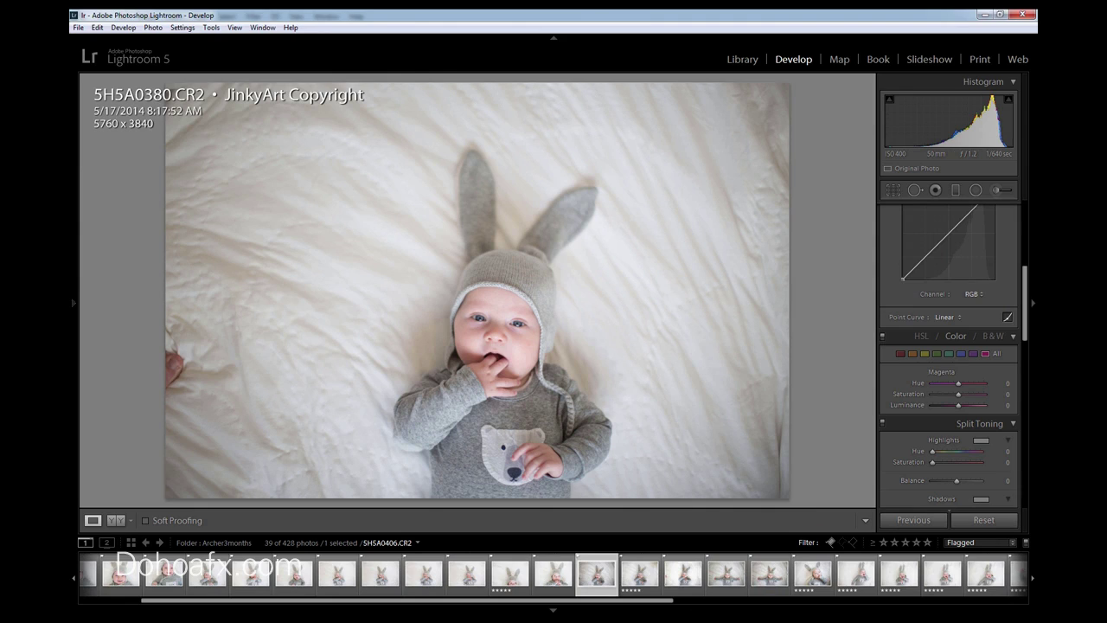
key(alt+Tab)
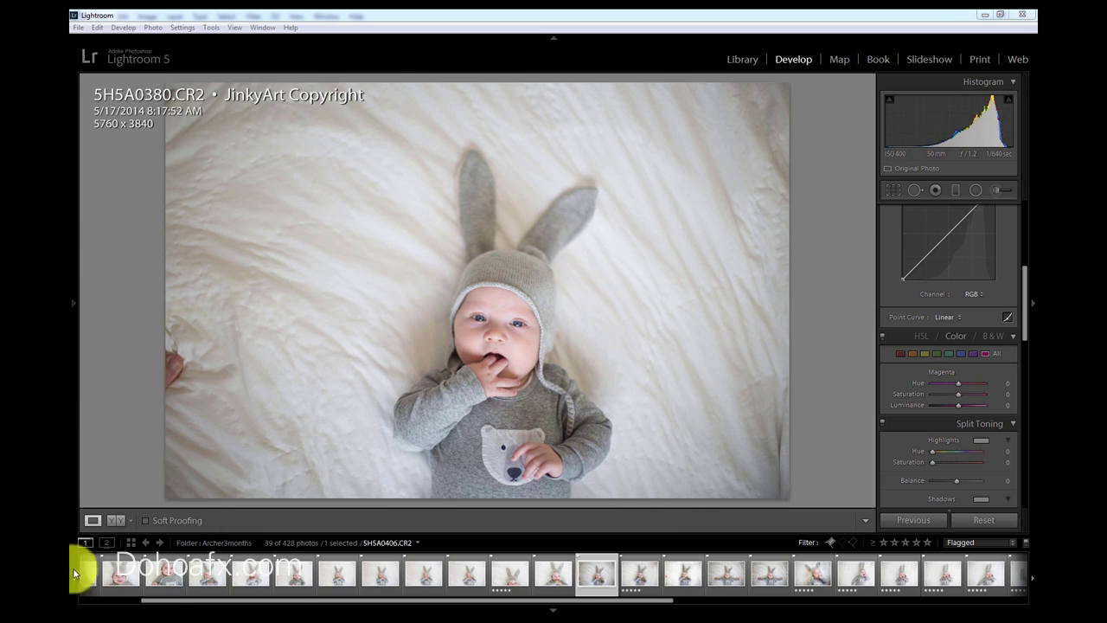
drag(289, 600, 159, 591)
click(149, 587)
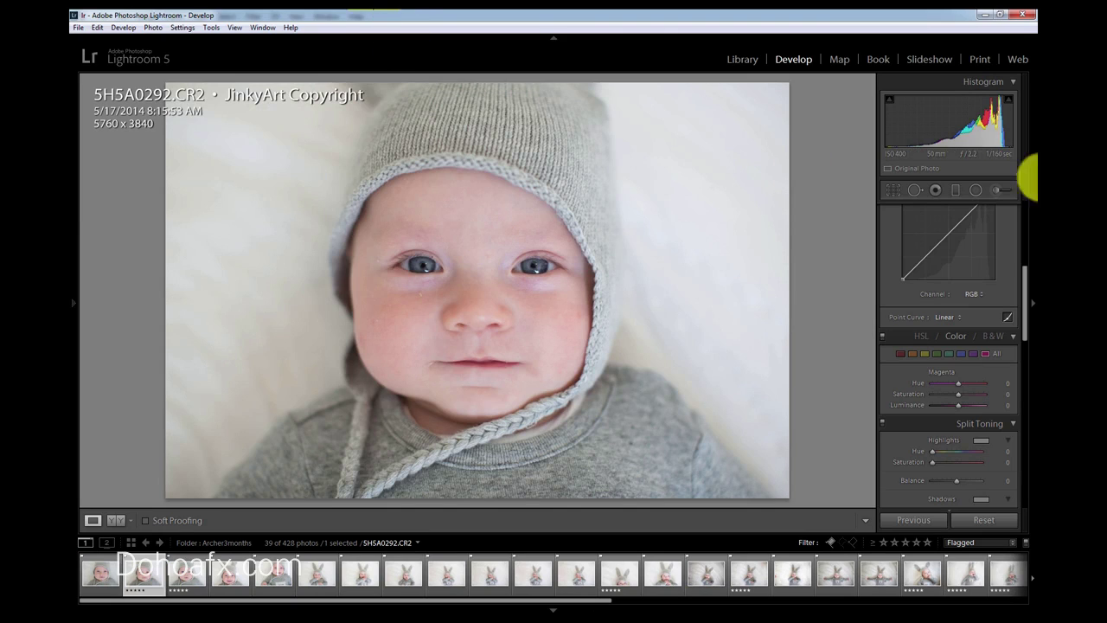
key(ctrl+e)
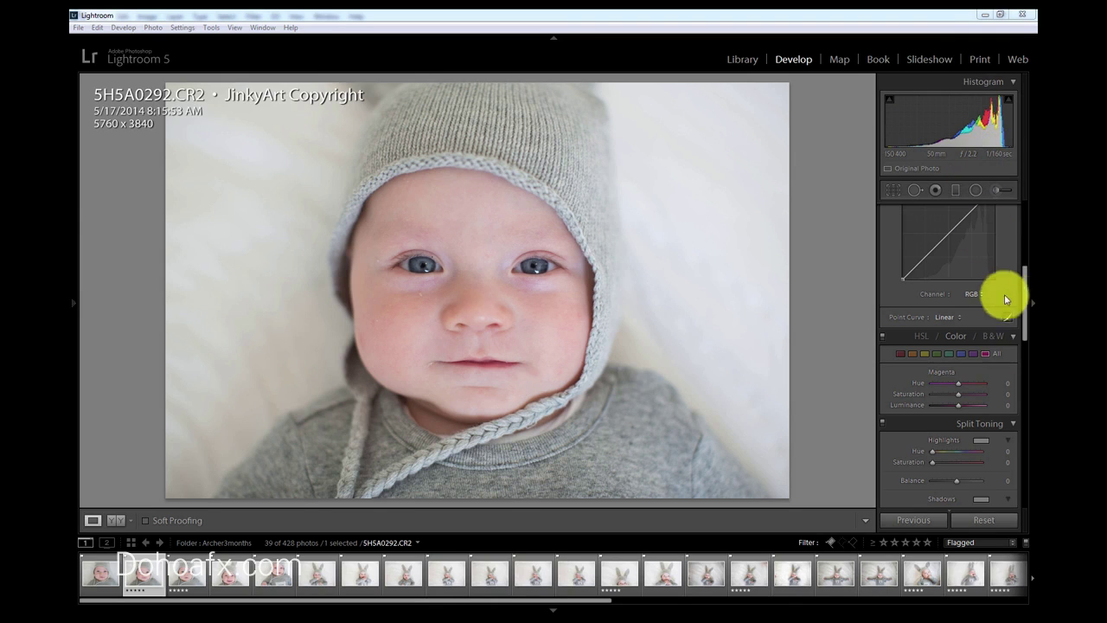
Adjust the portrait's tone with exposure +0.24, highlights -64 and whites -83
drag(1026, 301, 1034, 223)
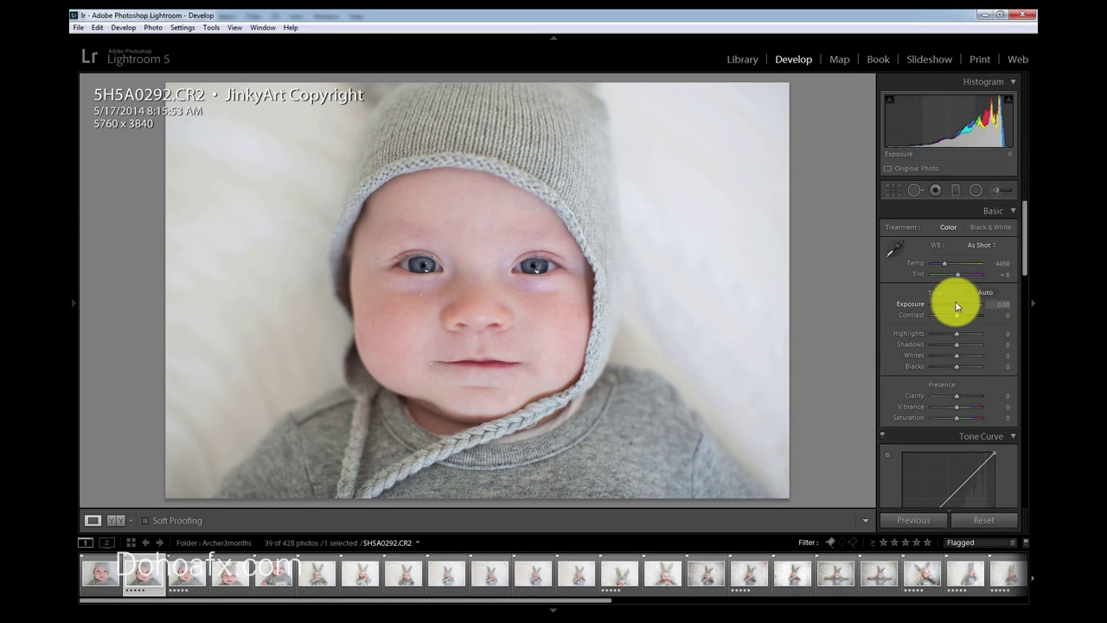
drag(955, 302, 959, 305)
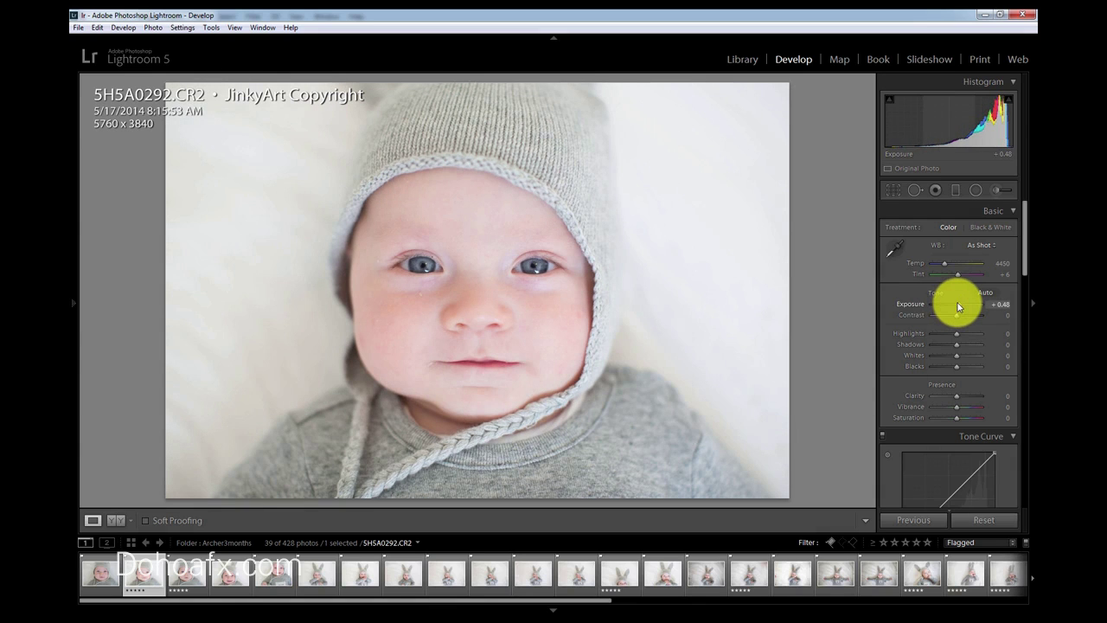
drag(959, 307, 936, 354)
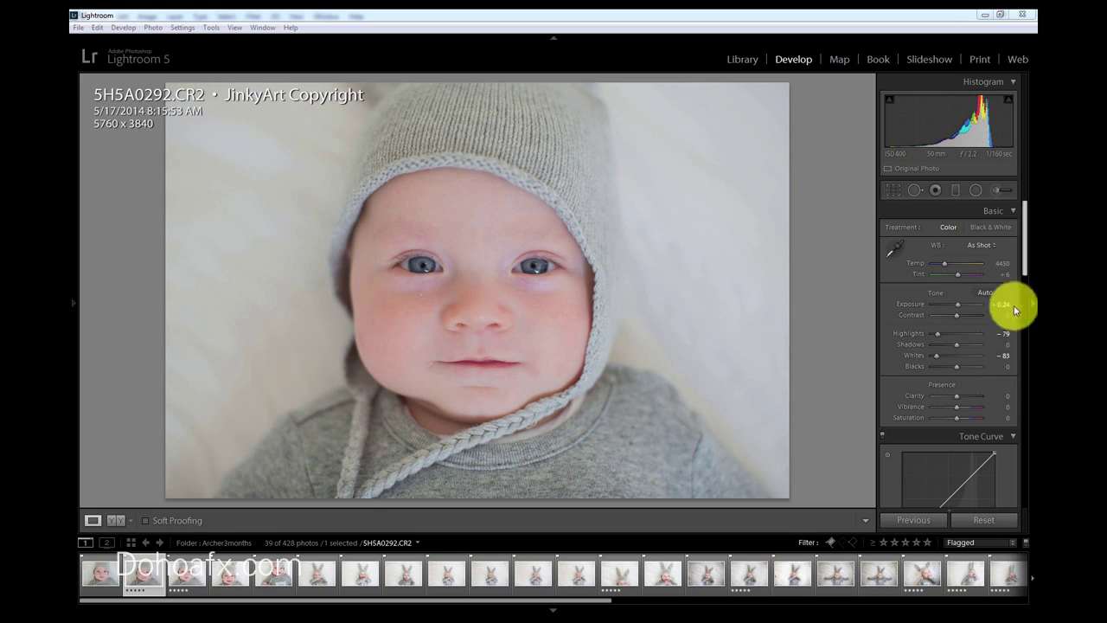
drag(938, 335, 943, 340)
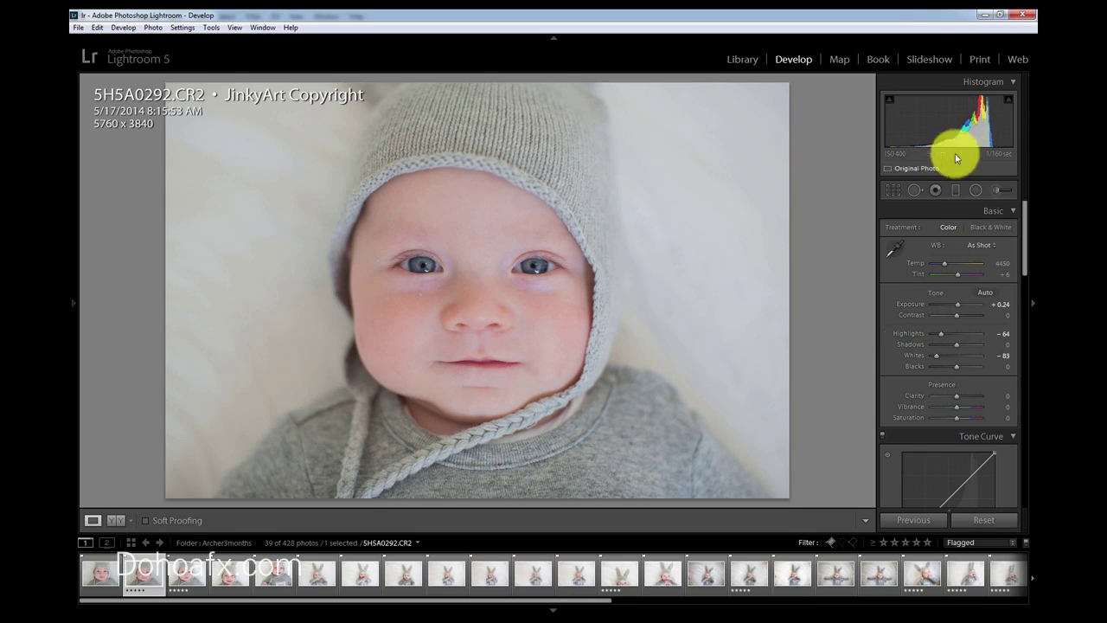
Brighten the white blanket around the baby with the Adjustment Brush at exposure 0.76, and set the brush temperature to 1
click(999, 196)
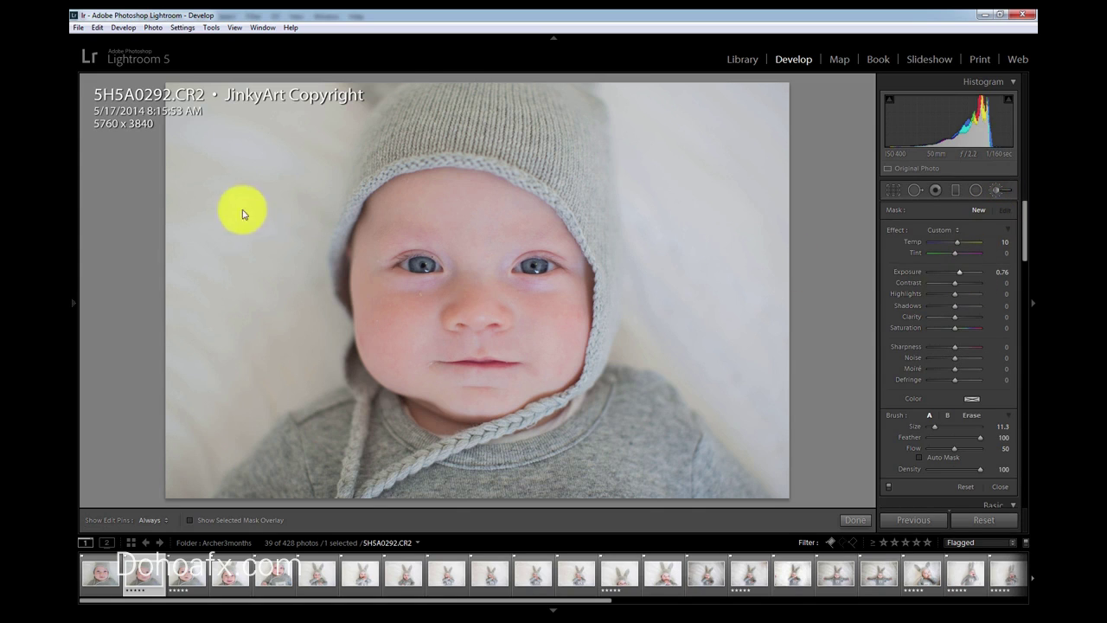
key(h)
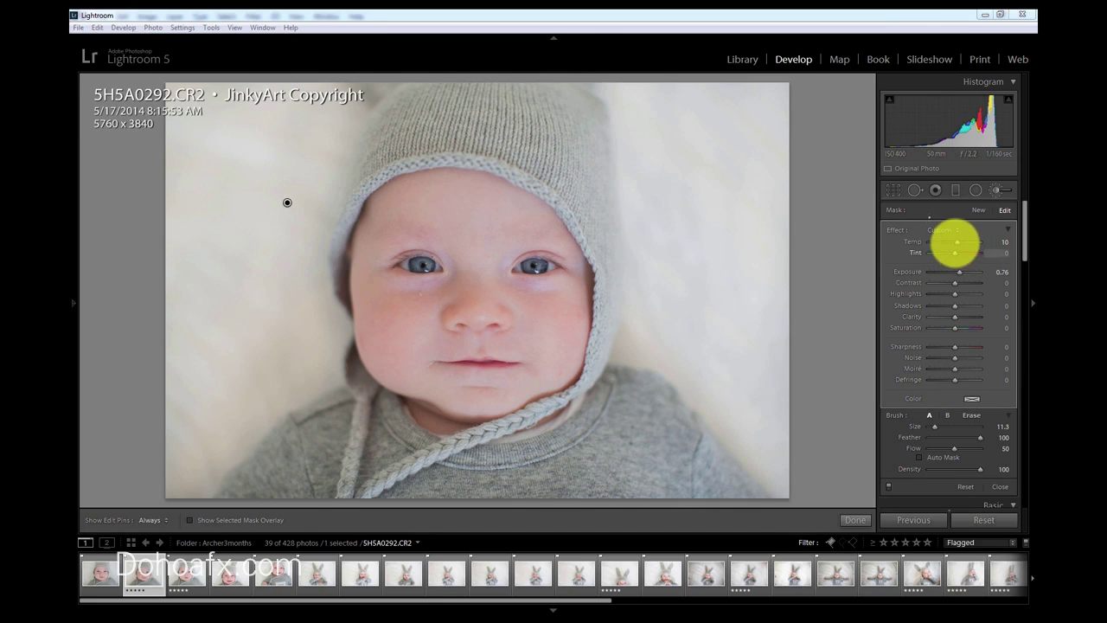
click(958, 242)
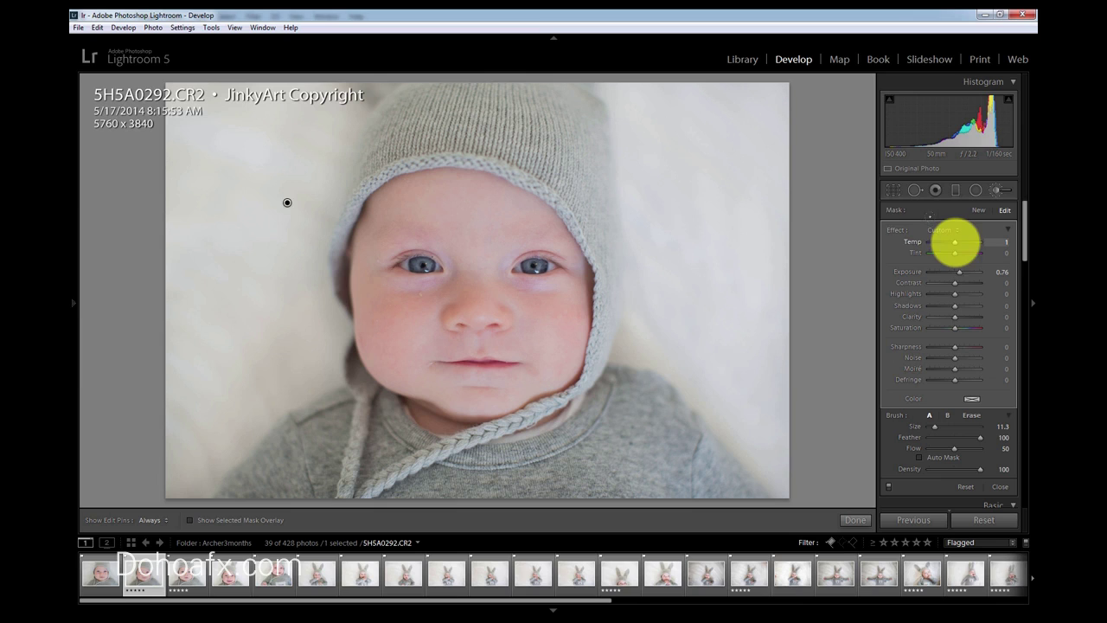
mouse_move(262, 343)
mouse_down()
mouse_move(308, 303)
mouse_move(251, 334)
mouse_up()
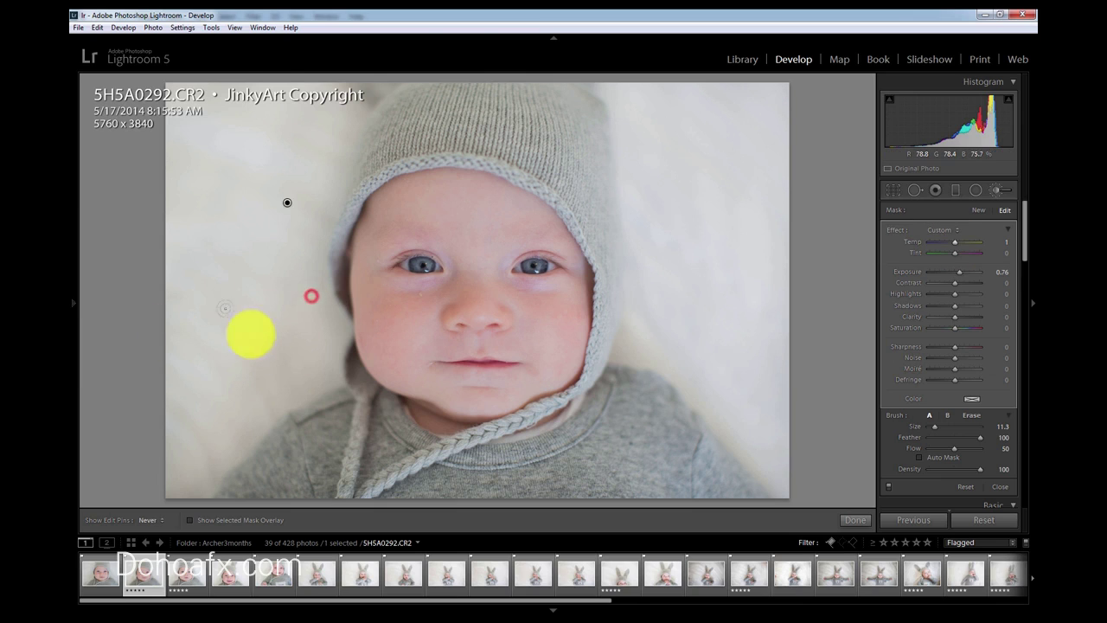
key(h)
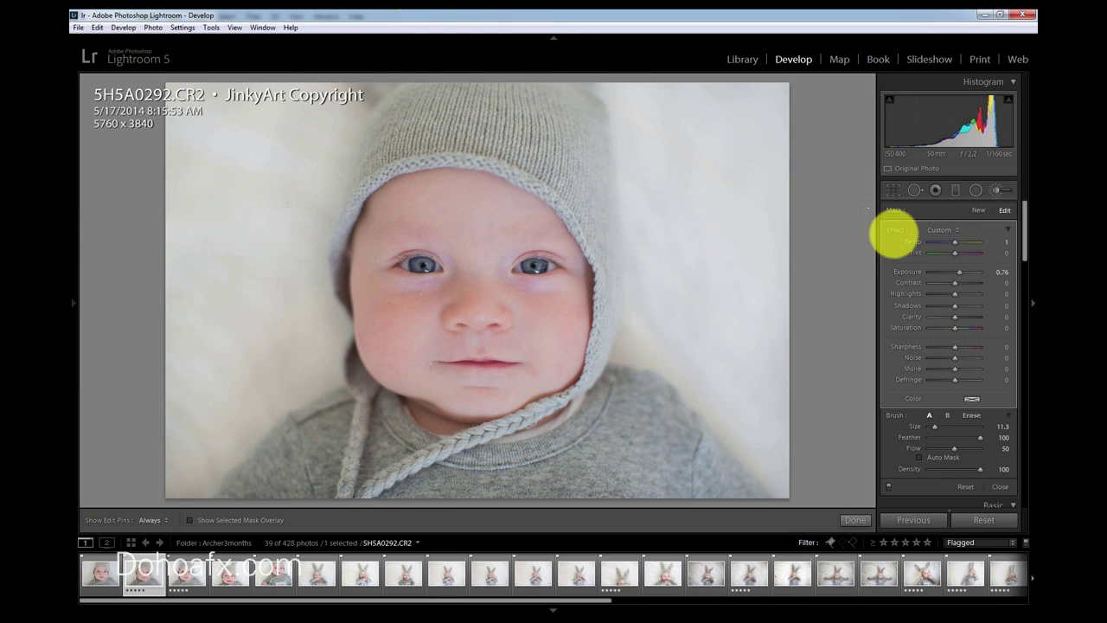
drag(1021, 217, 1022, 245)
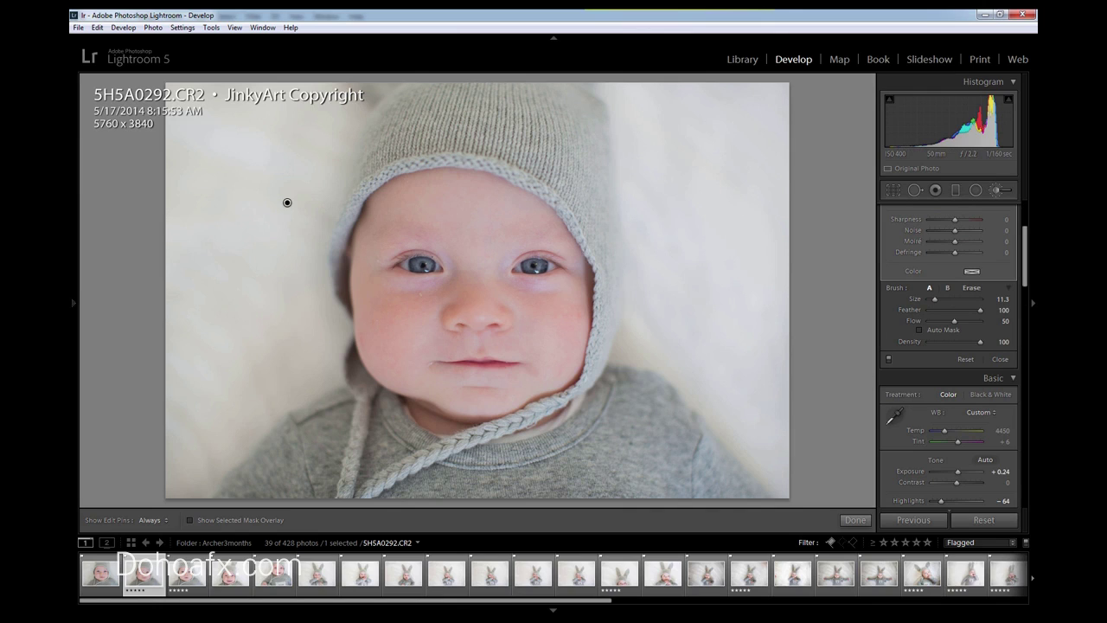
key(ctrl+e)
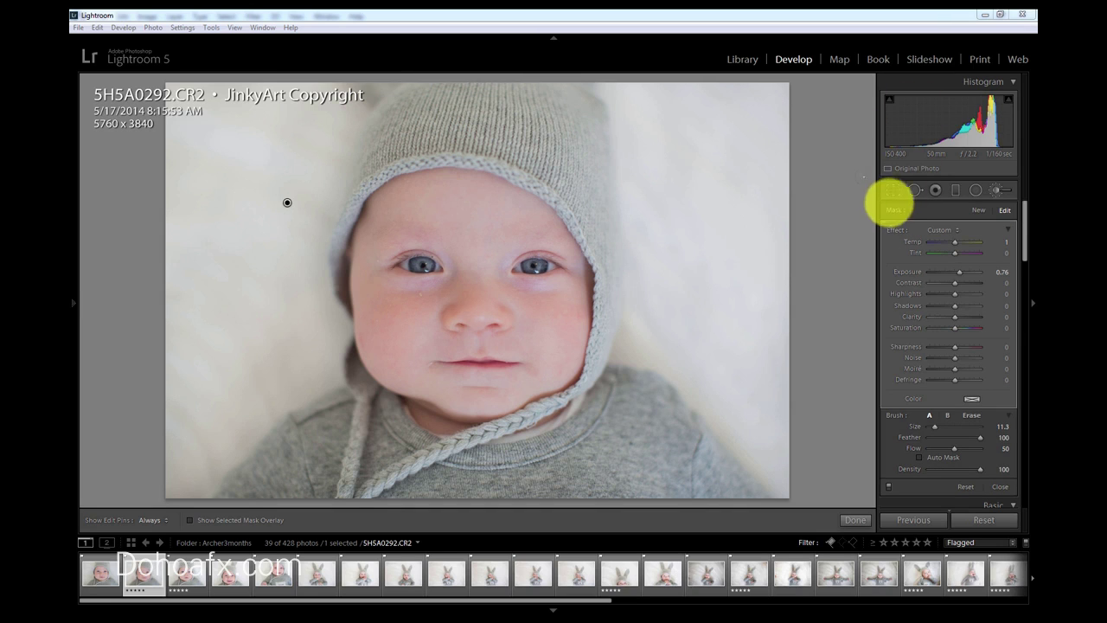
Crop the portrait tighter around the baby's face to about 4865 x 3243, keeping the aspect ratio, and open it in Photoshop
click(892, 190)
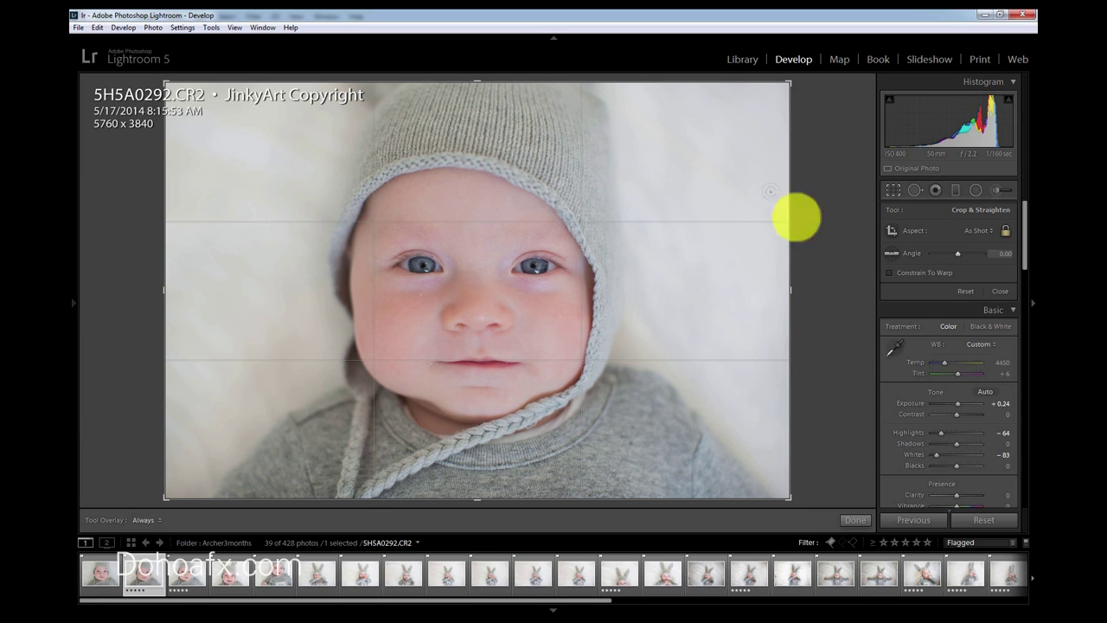
drag(786, 81, 751, 115)
drag(690, 142, 653, 138)
drag(745, 113, 740, 115)
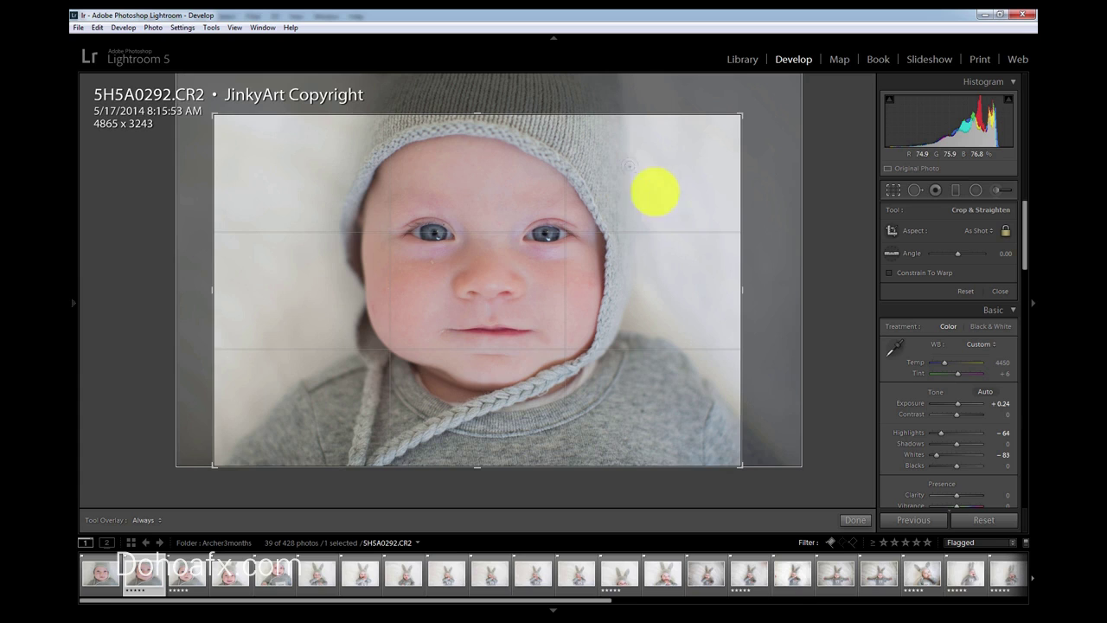
drag(665, 197, 664, 194)
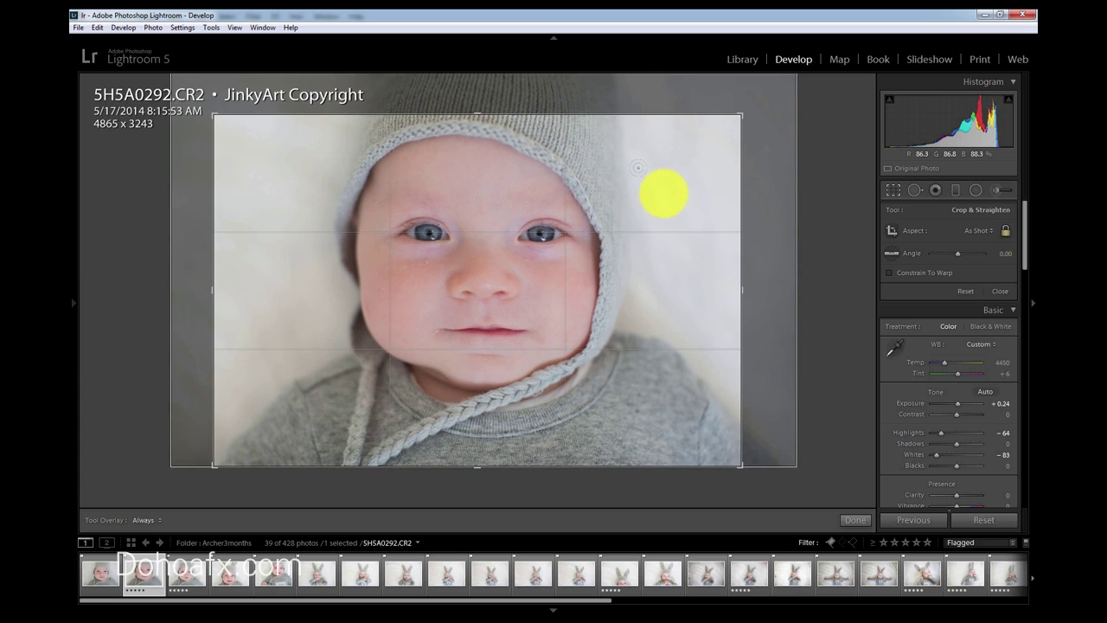
key(Return)
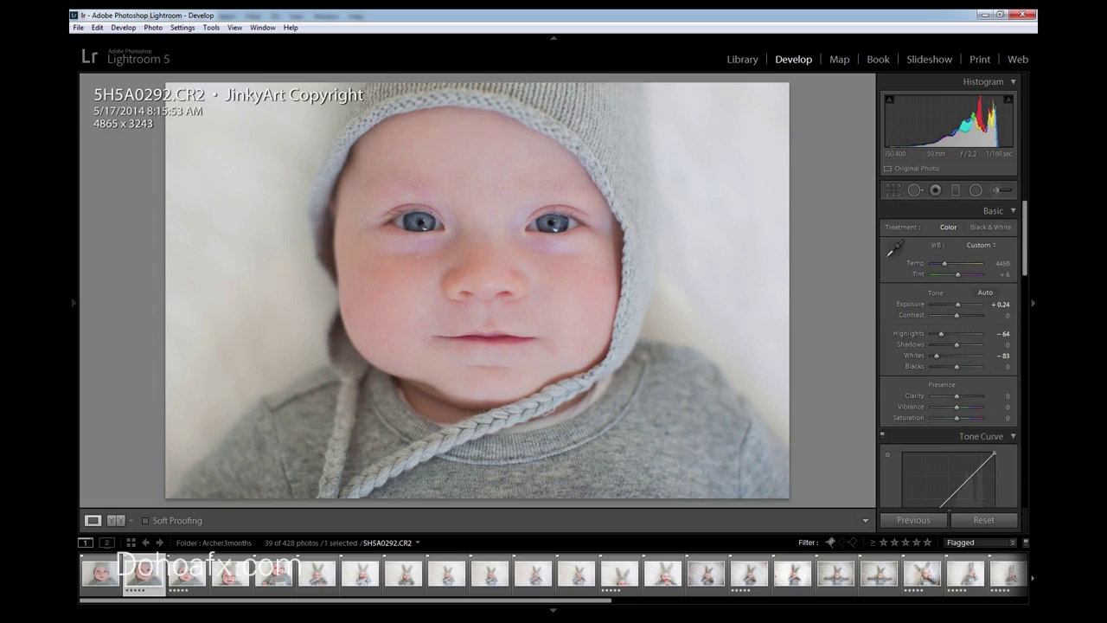
key(ctrl+e)
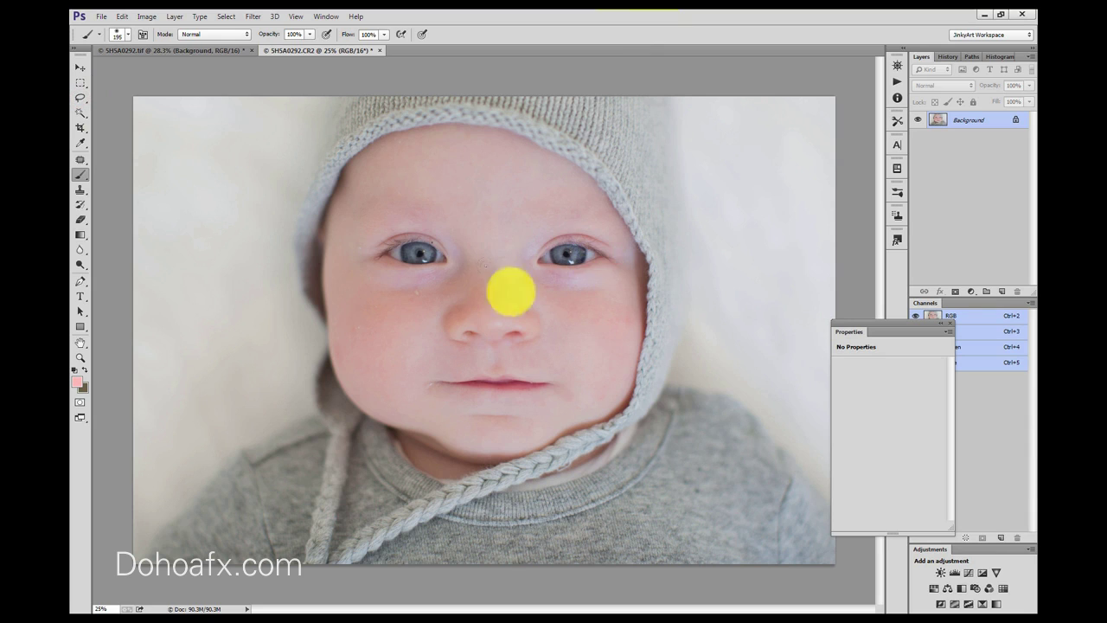
Select the skin around both eyes with the Lasso tool at a 20 px feather, leaving the eyes out of the selection
click(82, 96)
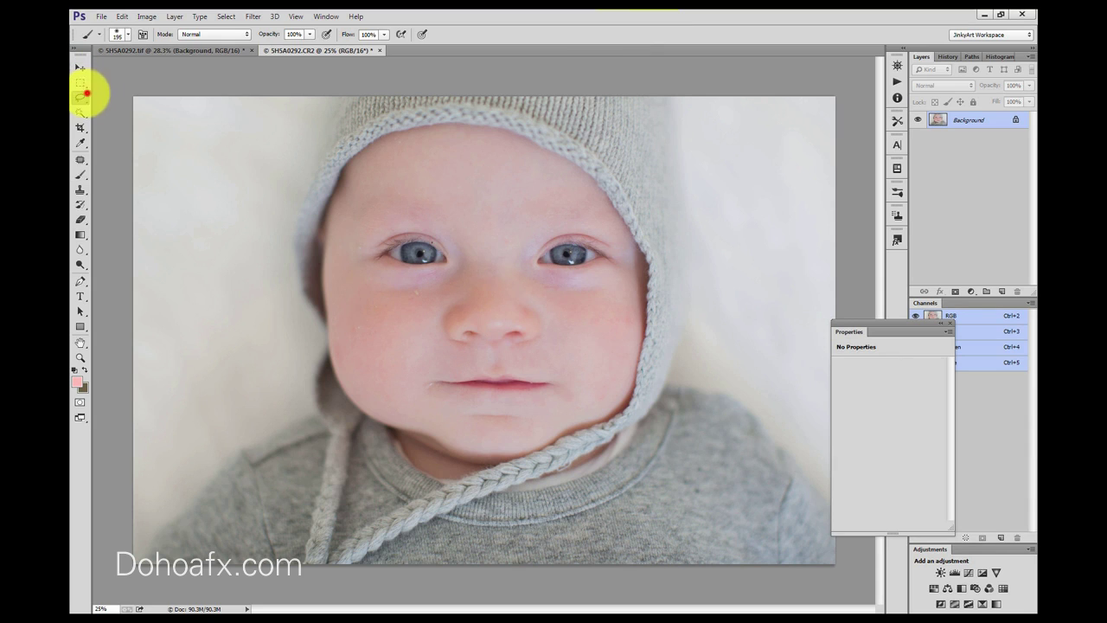
click(210, 35)
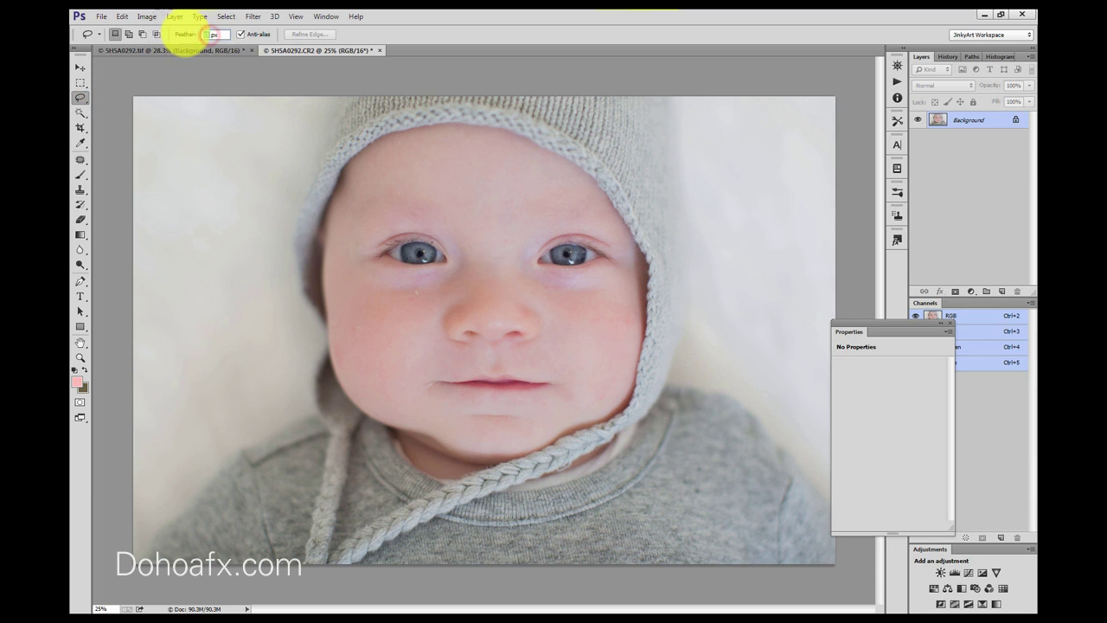
text(20)
key(Return)
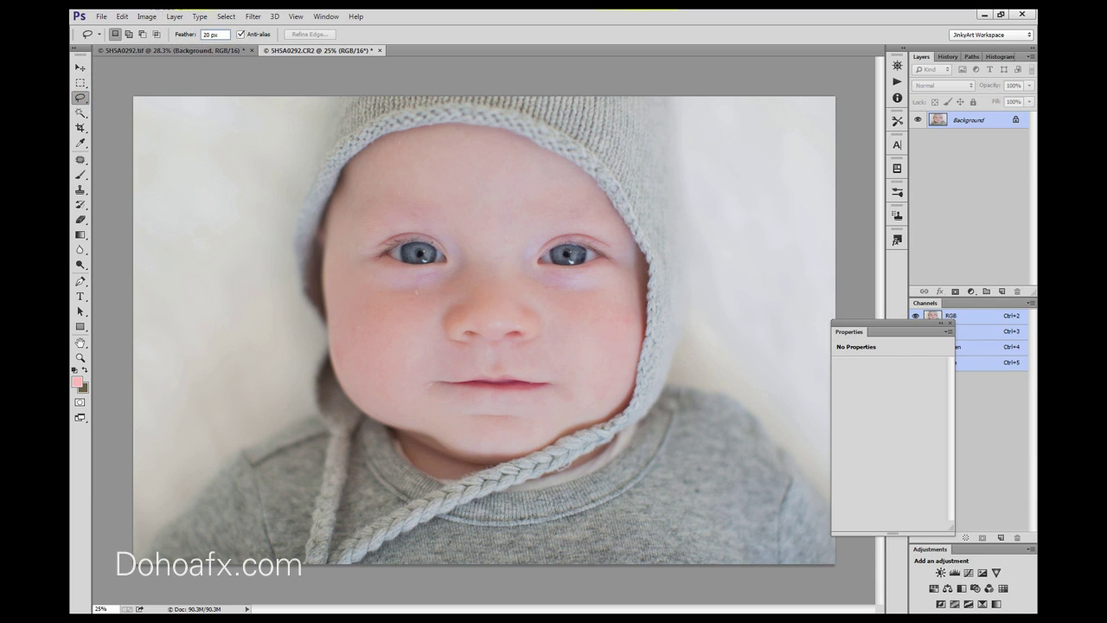
mouse_move(455, 230)
mouse_down()
mouse_move(467, 280)
mouse_move(408, 295)
mouse_move(375, 277)
mouse_move(450, 264)
mouse_move(451, 243)
mouse_move(400, 231)
mouse_move(358, 256)
mouse_move(380, 218)
mouse_move(538, 224)
mouse_move(510, 248)
mouse_move(528, 288)
mouse_move(599, 297)
mouse_move(636, 272)
mouse_move(628, 227)
mouse_move(571, 218)
mouse_move(524, 245)
mouse_up()
key(shift)
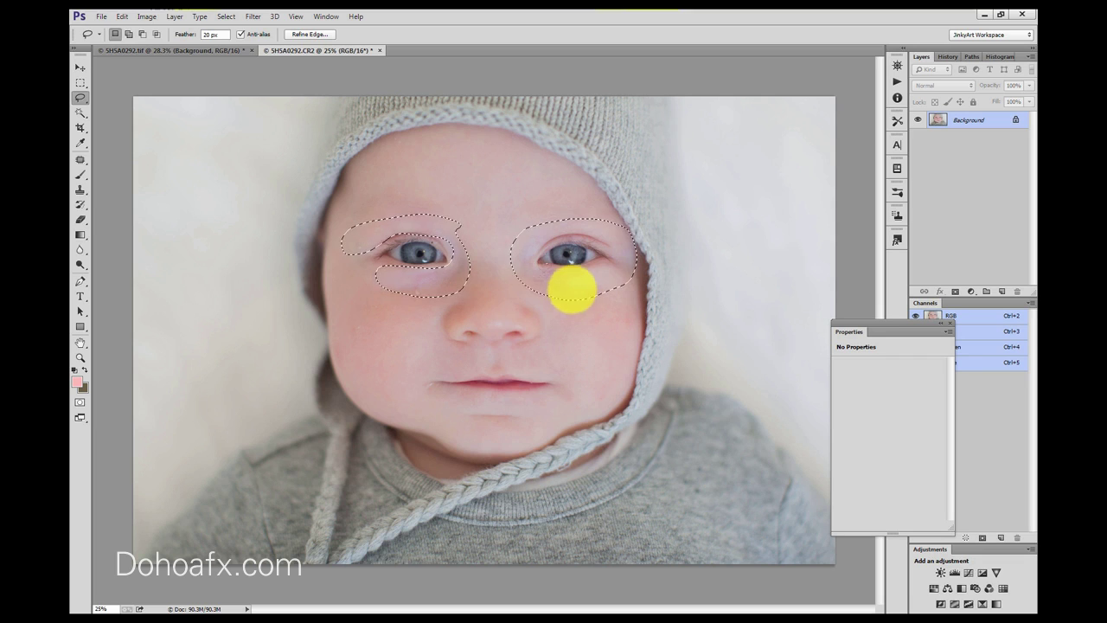
key(alt)
mouse_move(577, 245)
mouse_down()
mouse_move(593, 246)
mouse_move(536, 265)
mouse_move(596, 242)
mouse_move(600, 251)
mouse_up()
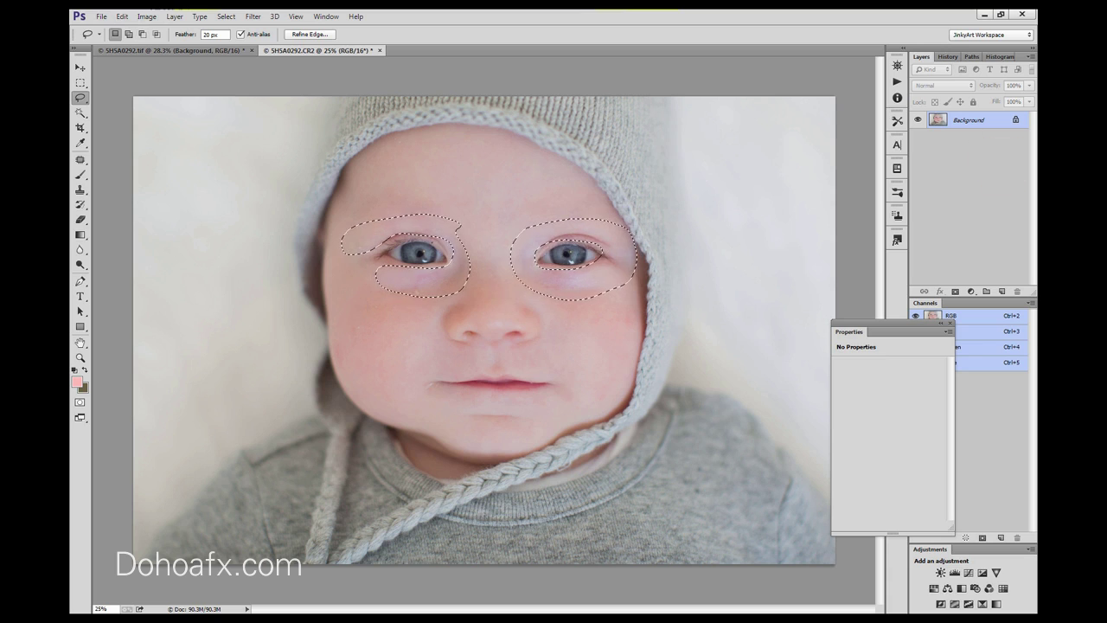
click(589, 324)
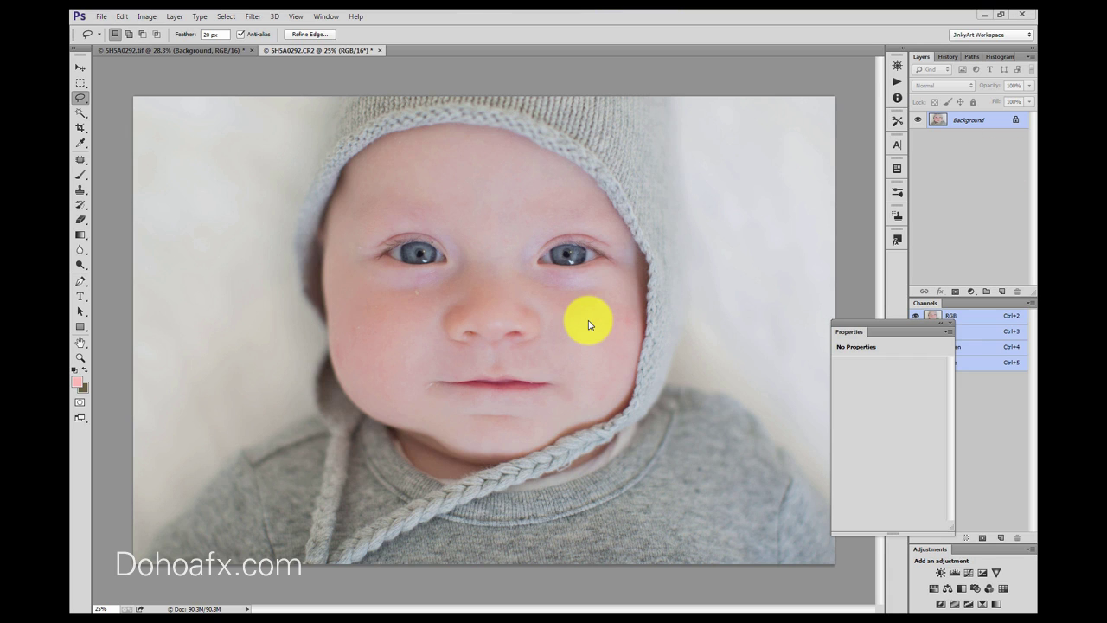
click(353, 50)
key(ctrl+z)
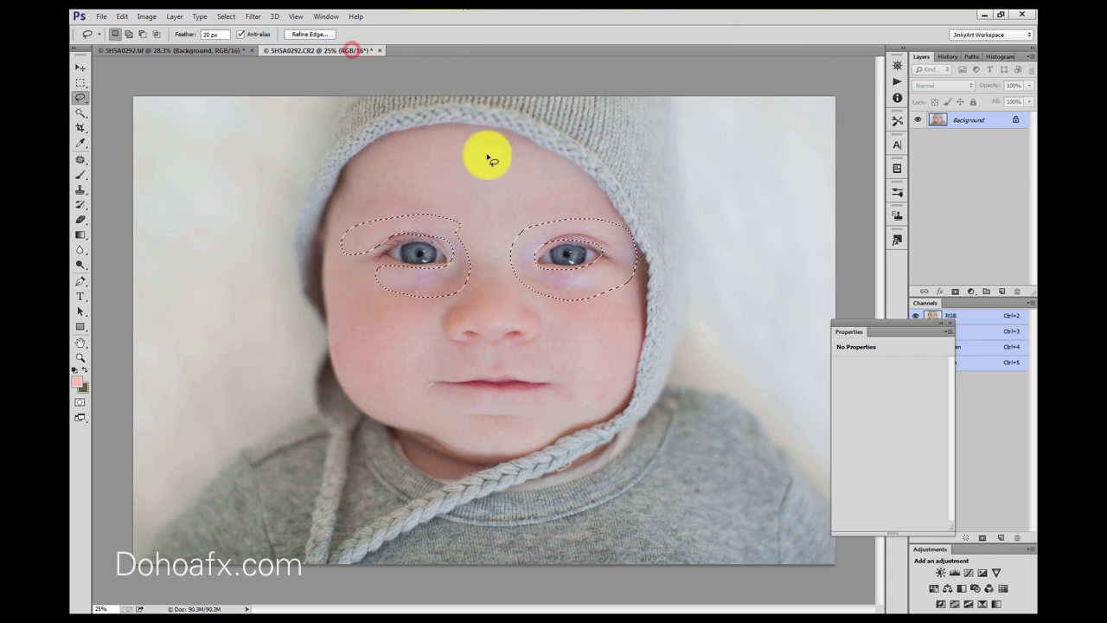
Add a Color Balance adjustment layer from the eye-area selection and set the midtones yellow-blue value to -15
click(970, 292)
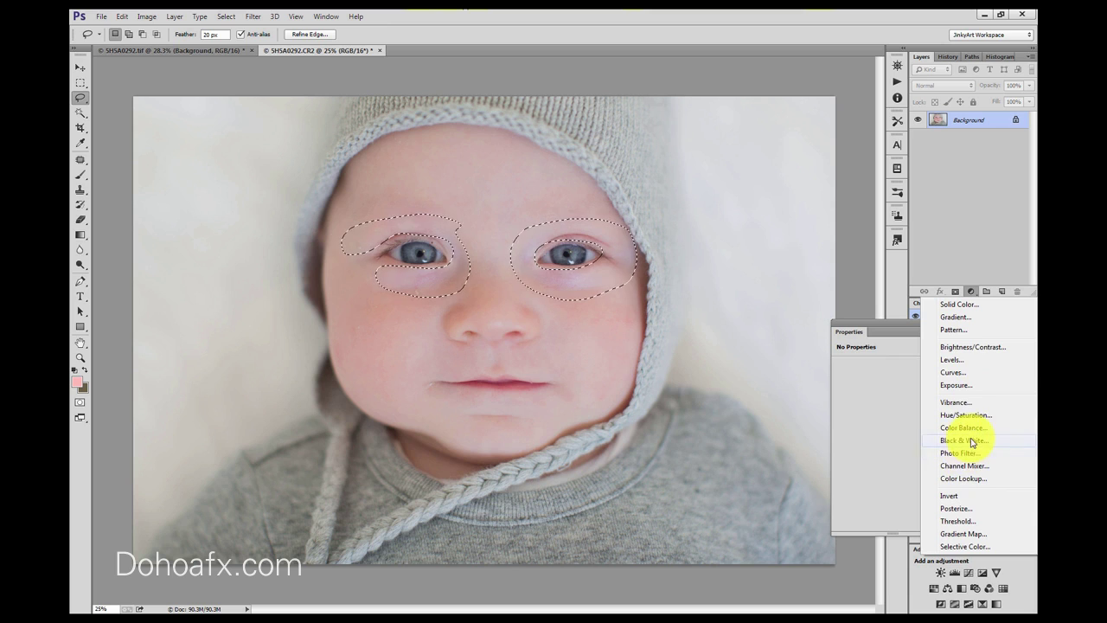
click(976, 428)
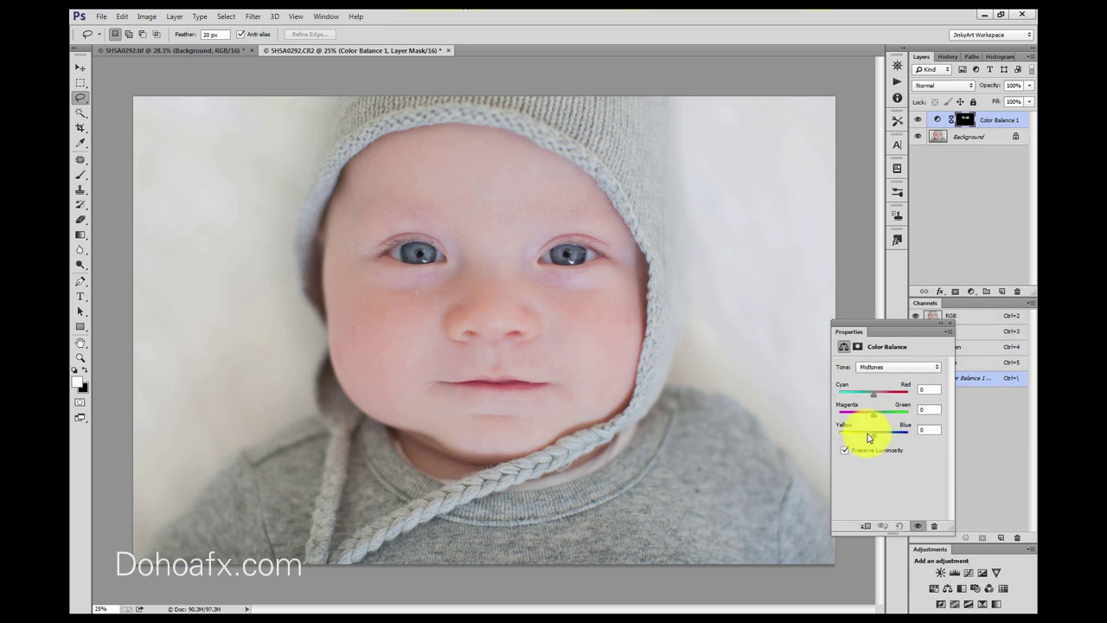
drag(869, 437, 867, 435)
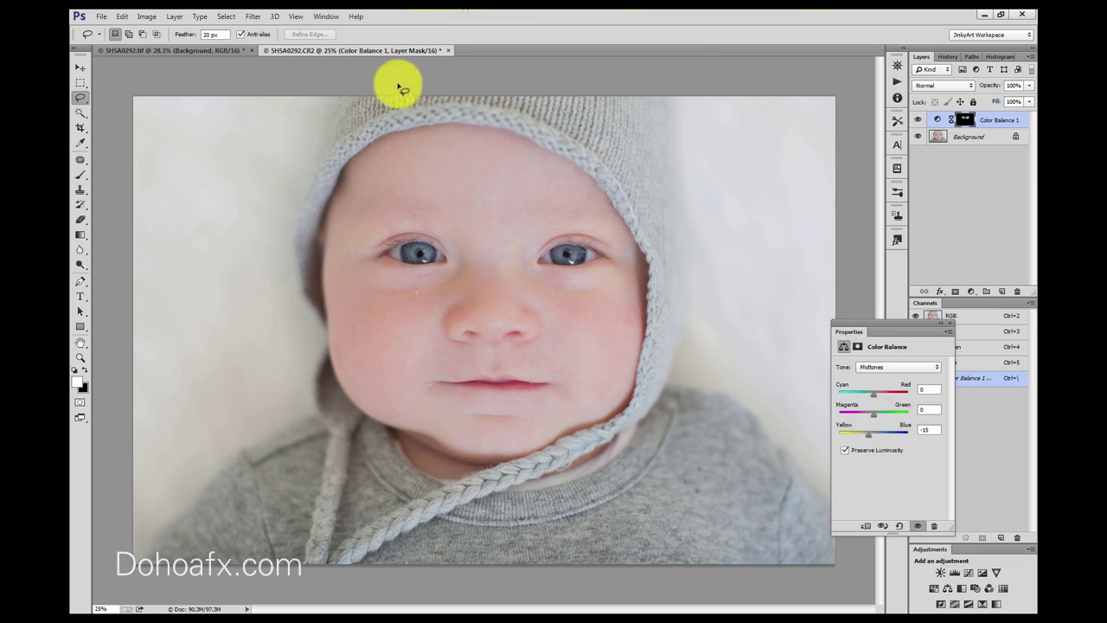
Paint on the Color Balance mask around both eyes with a black brush at 75% opacity to reduce the yellow shift
click(76, 175)
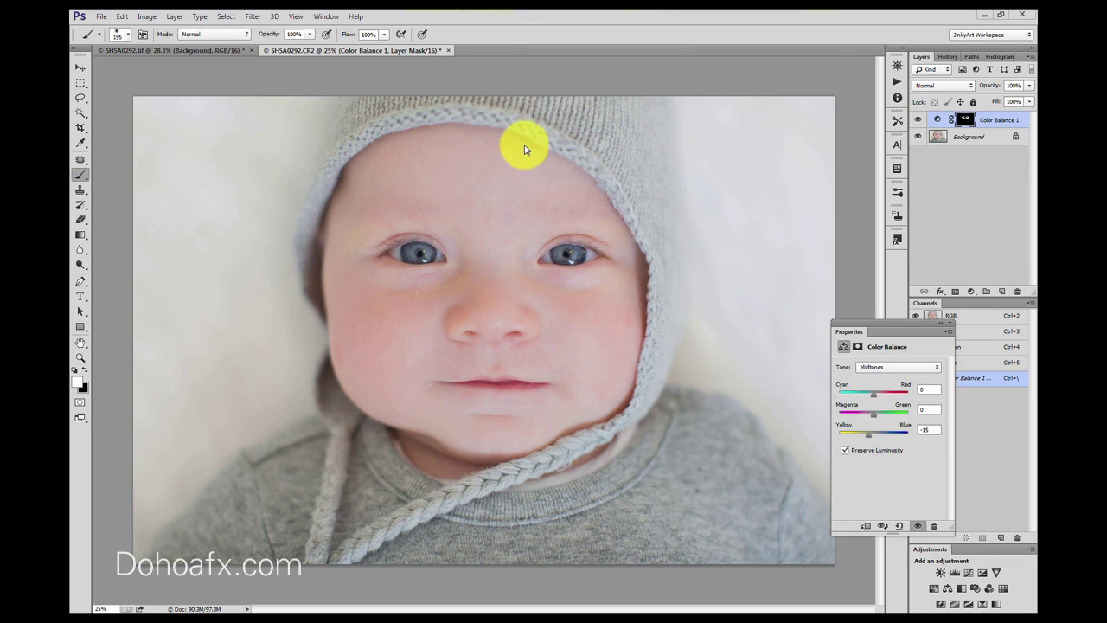
click(309, 34)
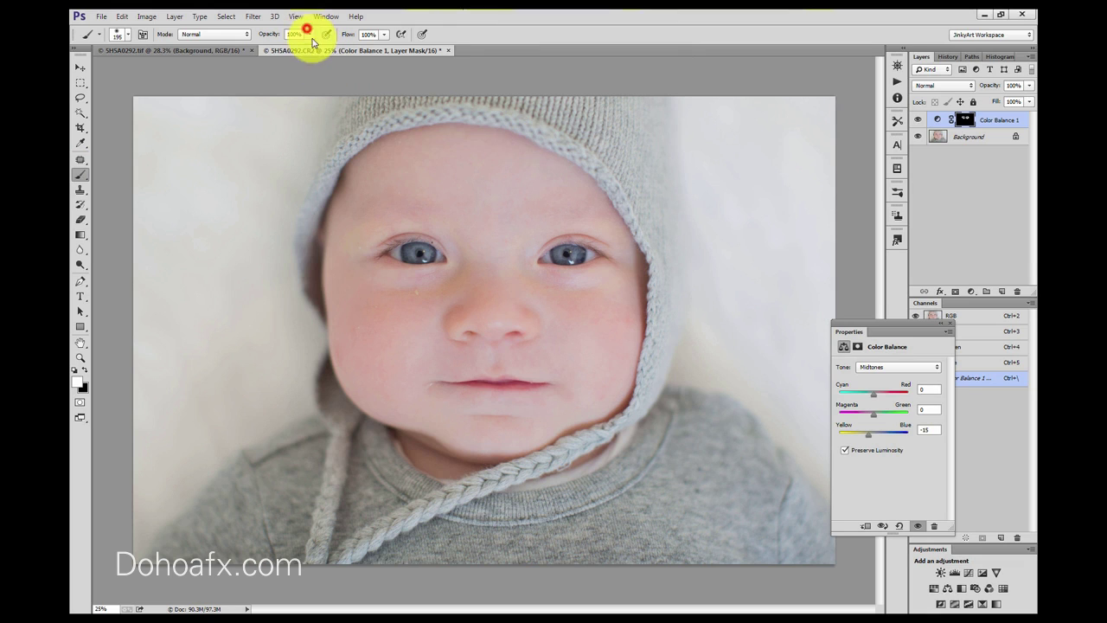
drag(303, 51, 293, 45)
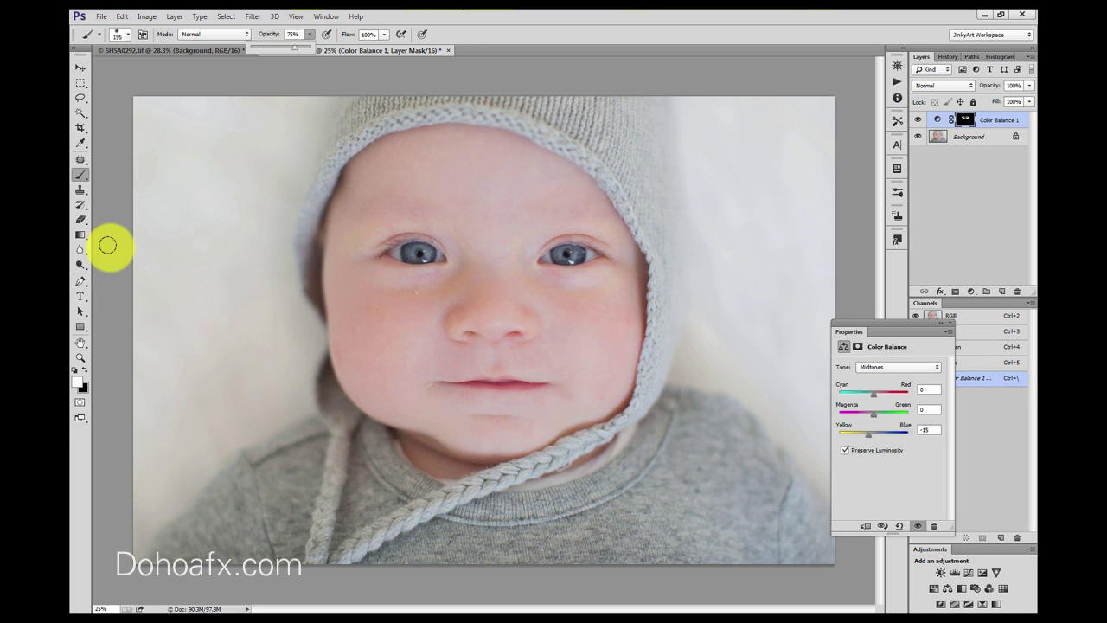
click(84, 371)
mouse_move(349, 287)
mouse_down()
mouse_move(421, 292)
mouse_move(465, 280)
mouse_move(593, 299)
mouse_move(638, 252)
mouse_up()
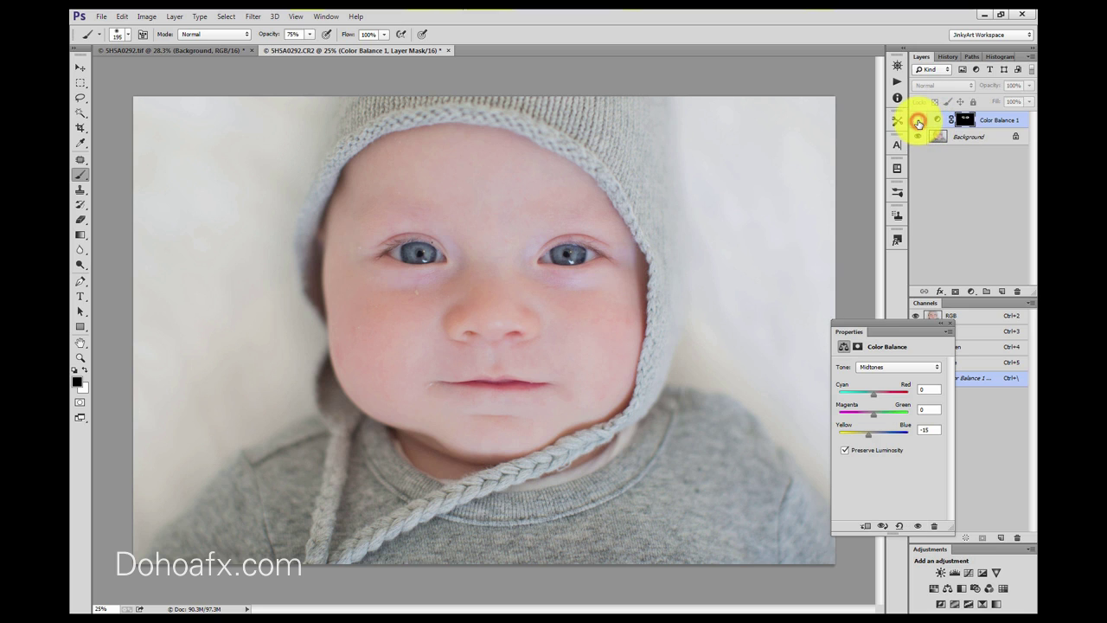
Paint the Color Balance mask in black at 75% opacity on the skin above the outer brows on both sides
drag(370, 210, 338, 246)
drag(597, 204, 641, 238)
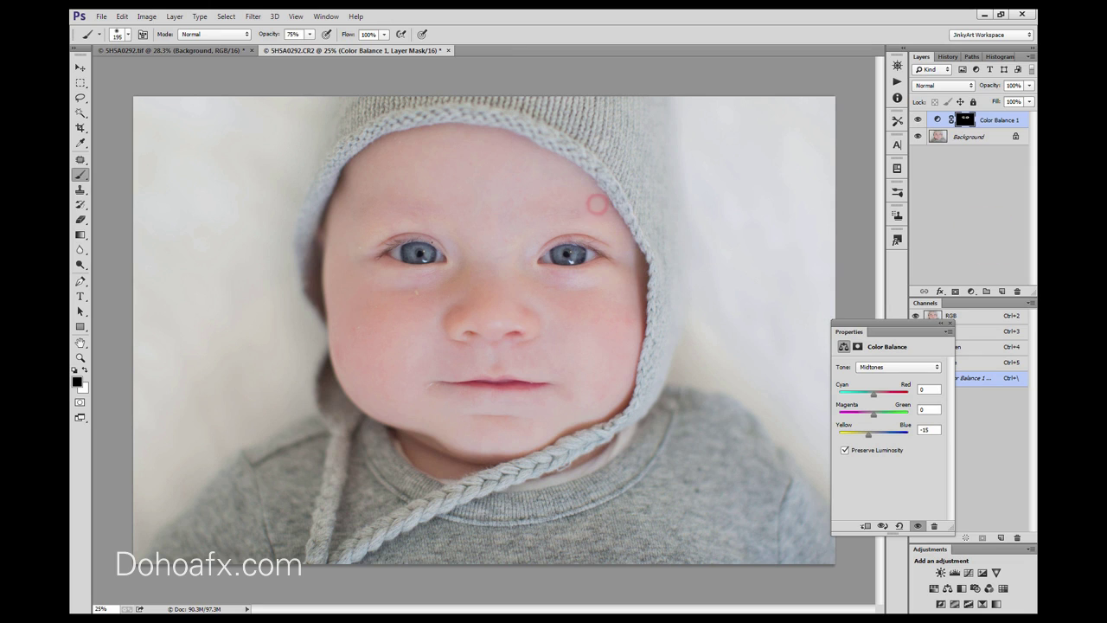
Duplicate the Background layer and patch the blemishes on the cheek under the eye and beside the mouth with the Patch tool
click(994, 140)
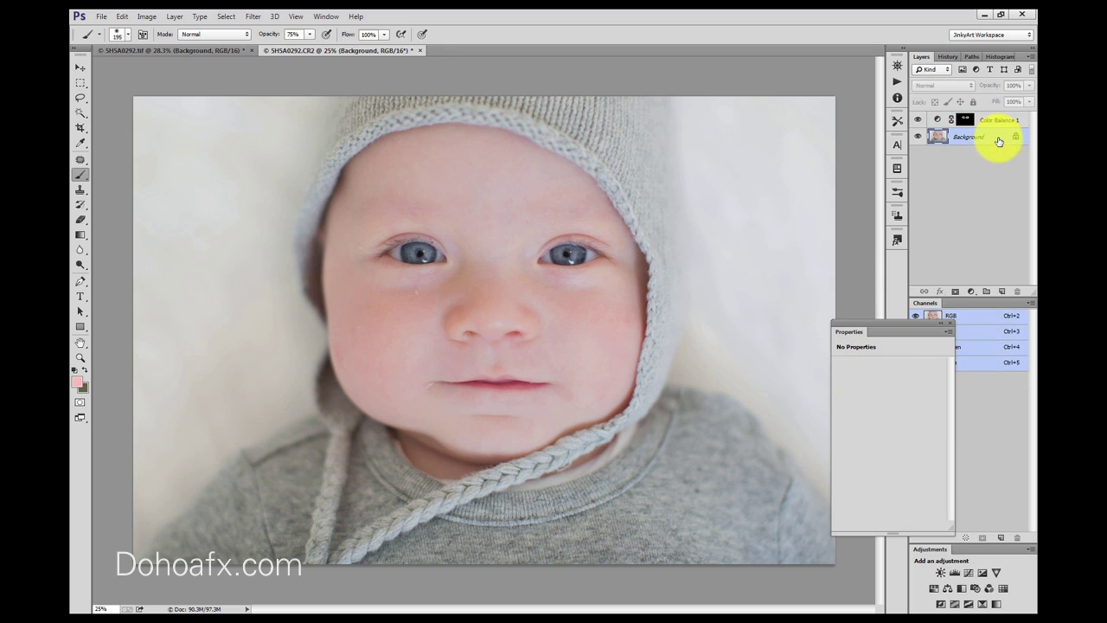
key(ctrl+j)
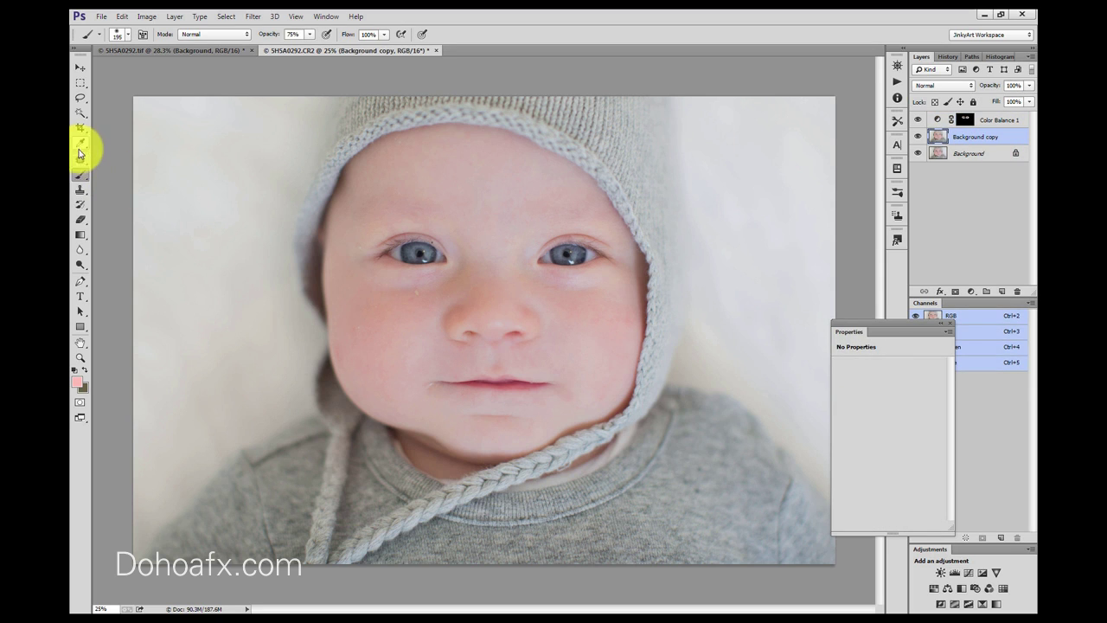
click(80, 157)
mouse_move(419, 293)
mouse_down()
mouse_move(421, 312)
mouse_move(358, 329)
mouse_move(383, 359)
mouse_up()
click(367, 310)
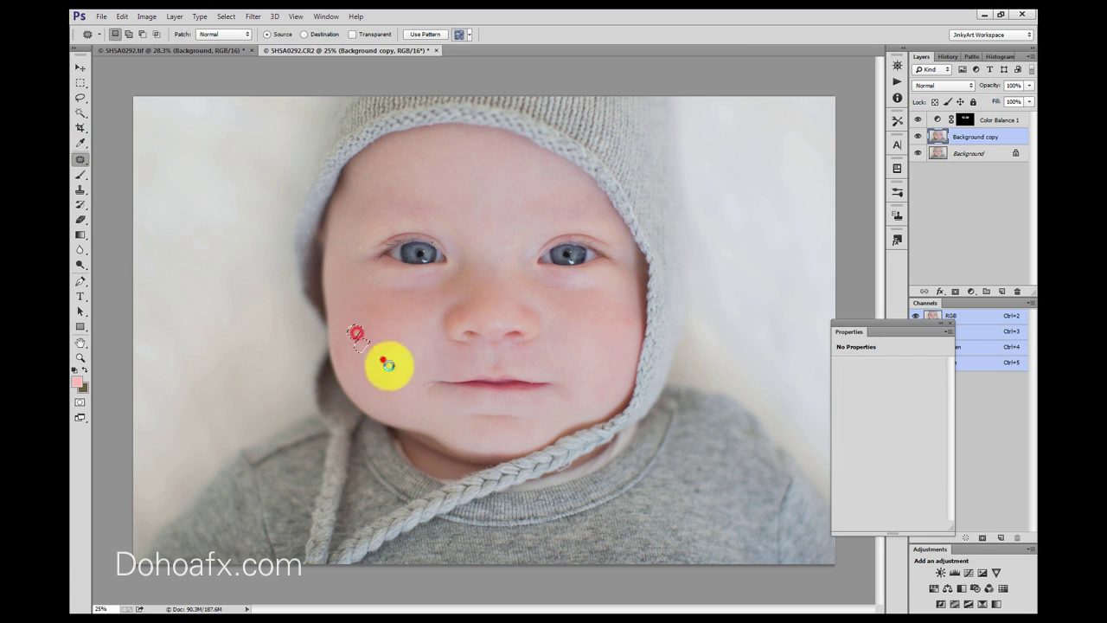
click(433, 393)
Patch the uneven skin beside the eye and on the forehead near the hat edge
mouse_move(363, 246)
mouse_down()
mouse_move(370, 257)
mouse_move(423, 185)
mouse_move(408, 135)
mouse_up()
click(423, 184)
click(407, 141)
click(412, 151)
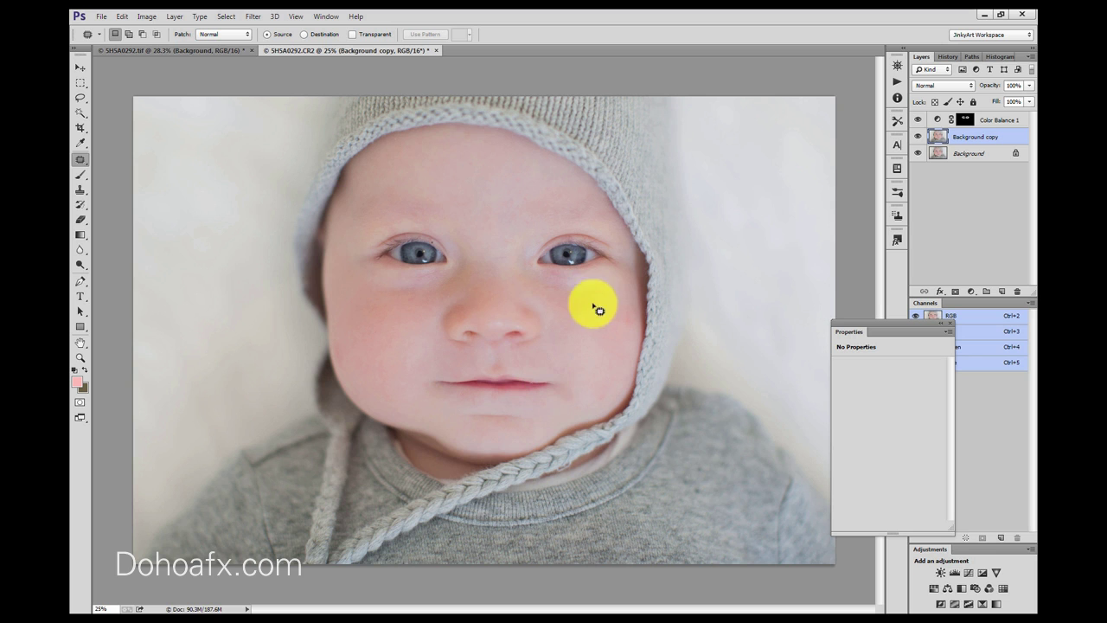
Patch the spot in the nostril and the small blemishes on the skin beside the nose at 100% zoom
click(81, 357)
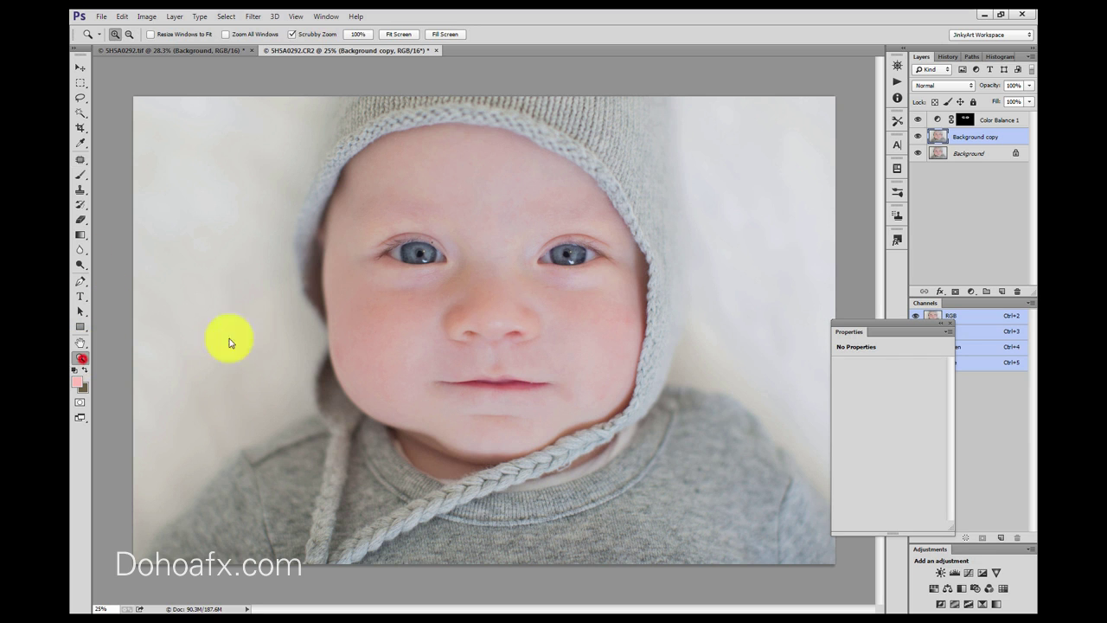
click(497, 373)
click(475, 358)
click(474, 358)
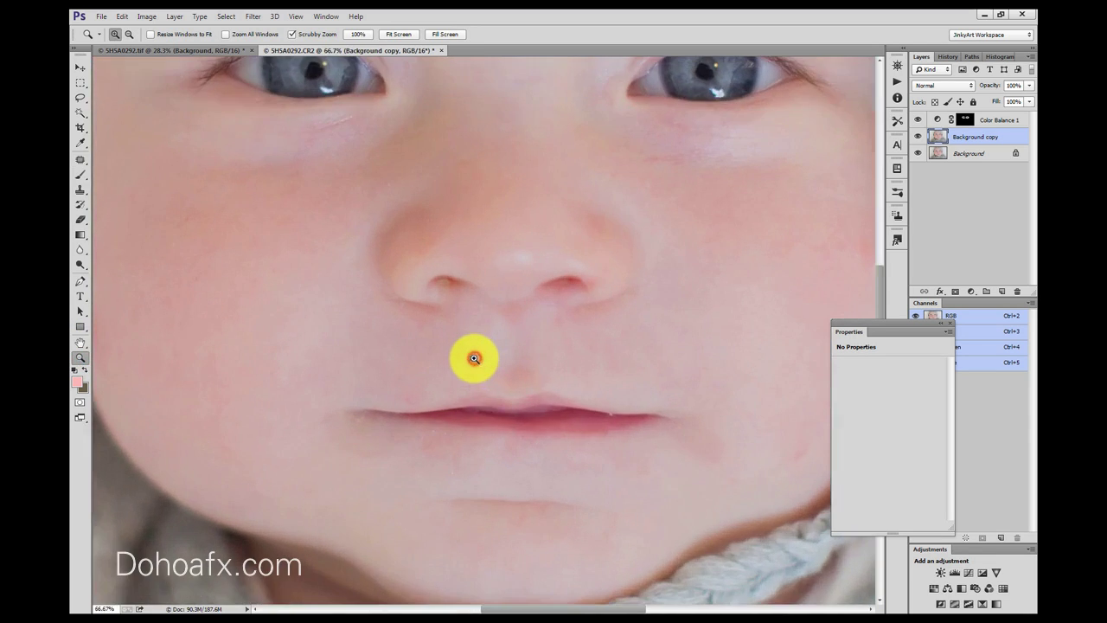
click(475, 358)
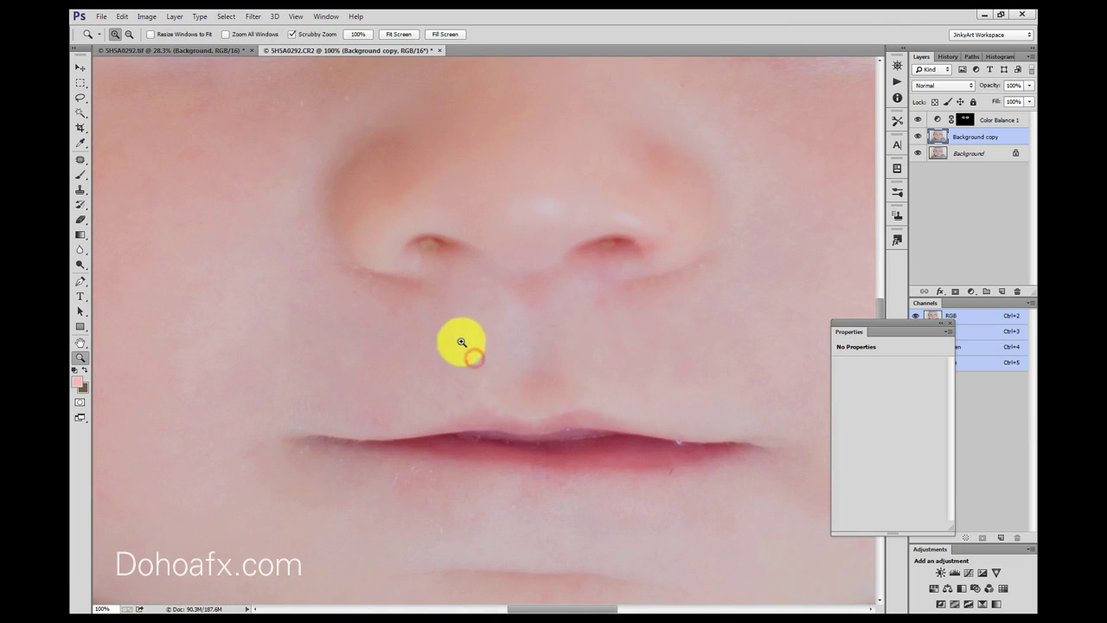
click(81, 158)
drag(431, 242, 448, 251)
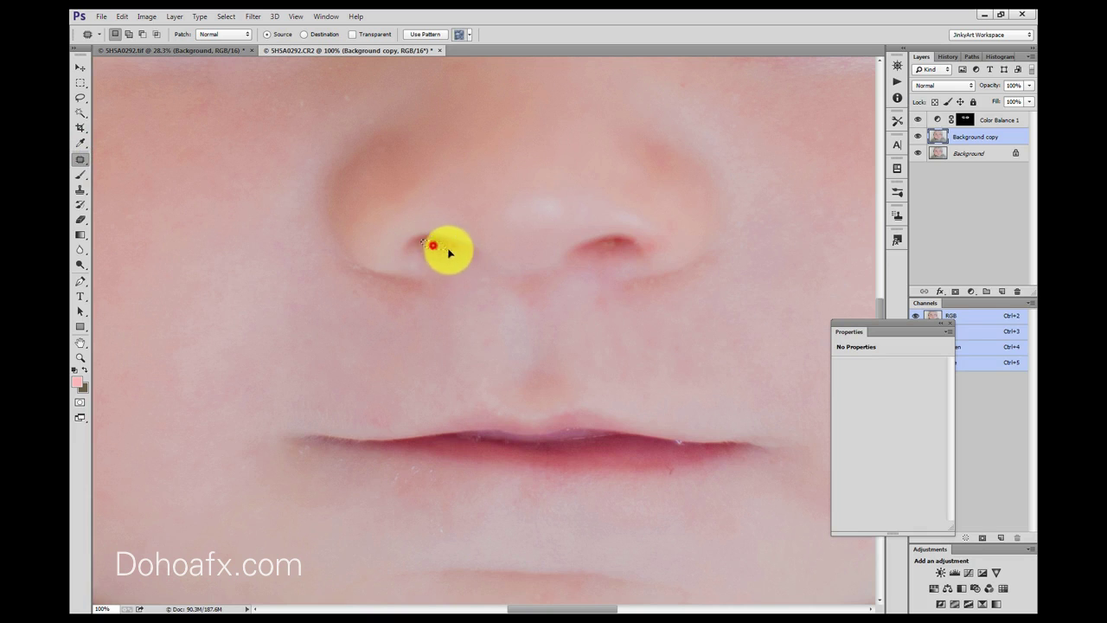
mouse_move(308, 88)
mouse_down()
mouse_move(291, 109)
mouse_move(300, 105)
mouse_up()
mouse_move(378, 116)
mouse_down()
mouse_move(356, 125)
mouse_move(371, 122)
mouse_up()
drag(371, 123, 346, 144)
click(346, 142)
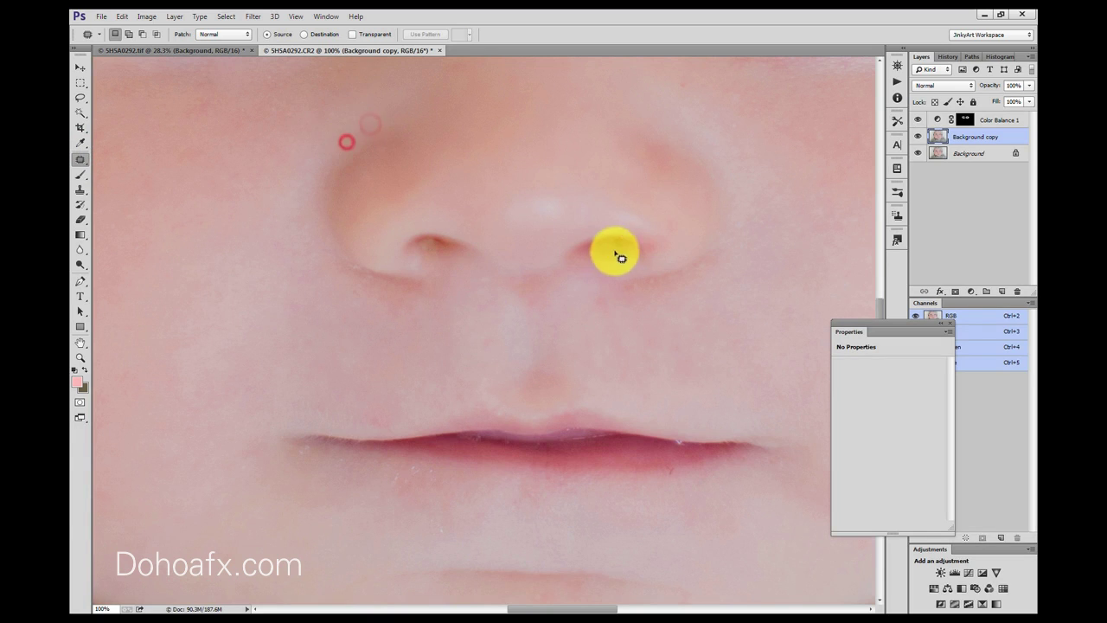
Patch the remaining marks inside both nostrils
drag(617, 245, 611, 254)
click(618, 258)
mouse_move(455, 249)
mouse_down()
mouse_move(421, 246)
mouse_move(434, 248)
mouse_up()
click(474, 272)
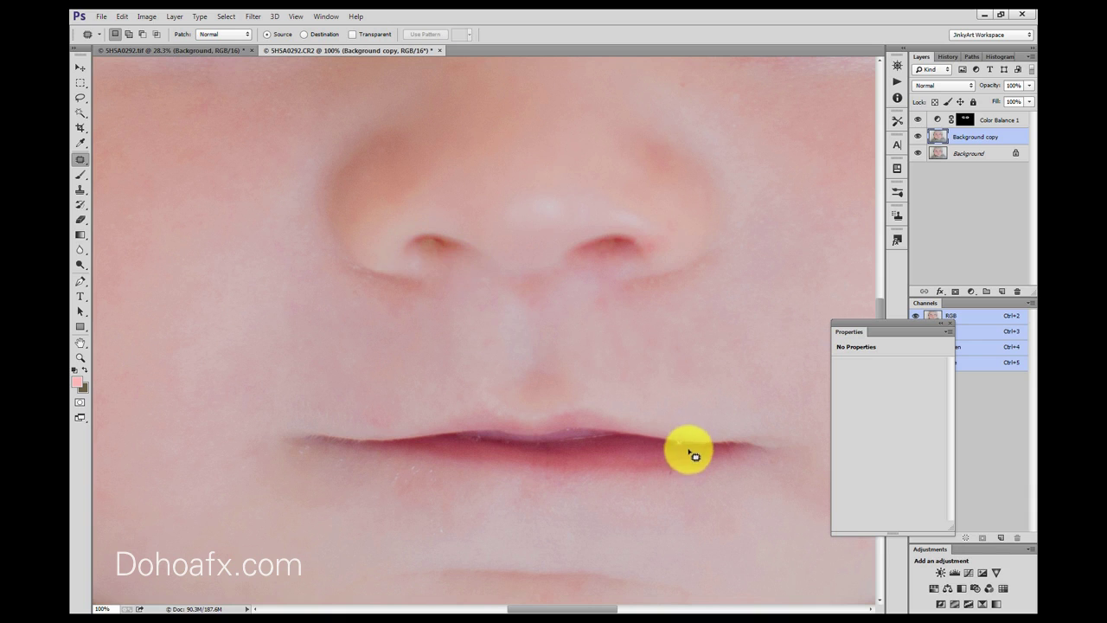
Patch the white speck on the upper lip line and the flecks below the lips and at the mouth corner
drag(688, 442, 667, 443)
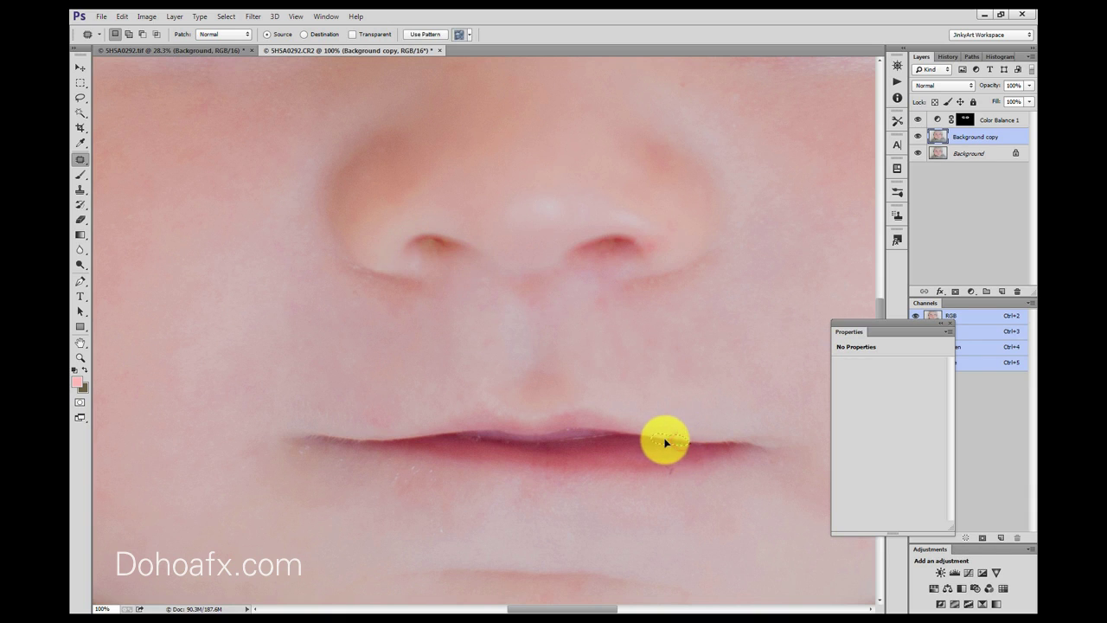
click(700, 416)
drag(425, 467, 396, 520)
mouse_move(462, 514)
mouse_down()
mouse_move(442, 529)
mouse_move(351, 491)
mouse_up()
mouse_move(326, 450)
mouse_down()
mouse_move(302, 464)
mouse_move(306, 486)
mouse_move(348, 459)
mouse_up()
drag(337, 462, 338, 486)
mouse_move(433, 463)
mouse_down()
mouse_move(409, 467)
mouse_move(434, 464)
mouse_up()
drag(424, 477, 424, 495)
key(ctrl+d)
Patch the mark under the nostril and the blemish on the outer cheek near the hat
mouse_move(378, 282)
mouse_down()
mouse_move(342, 273)
mouse_move(372, 279)
mouse_up()
drag(360, 294, 358, 309)
key(ctrl+d)
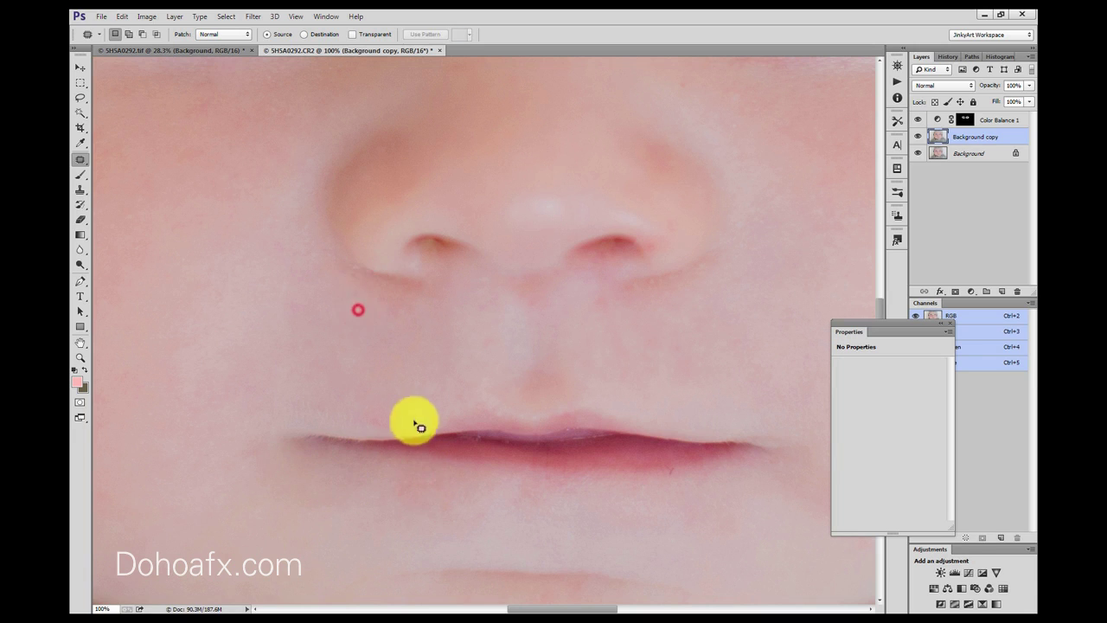
click(295, 16)
click(329, 126)
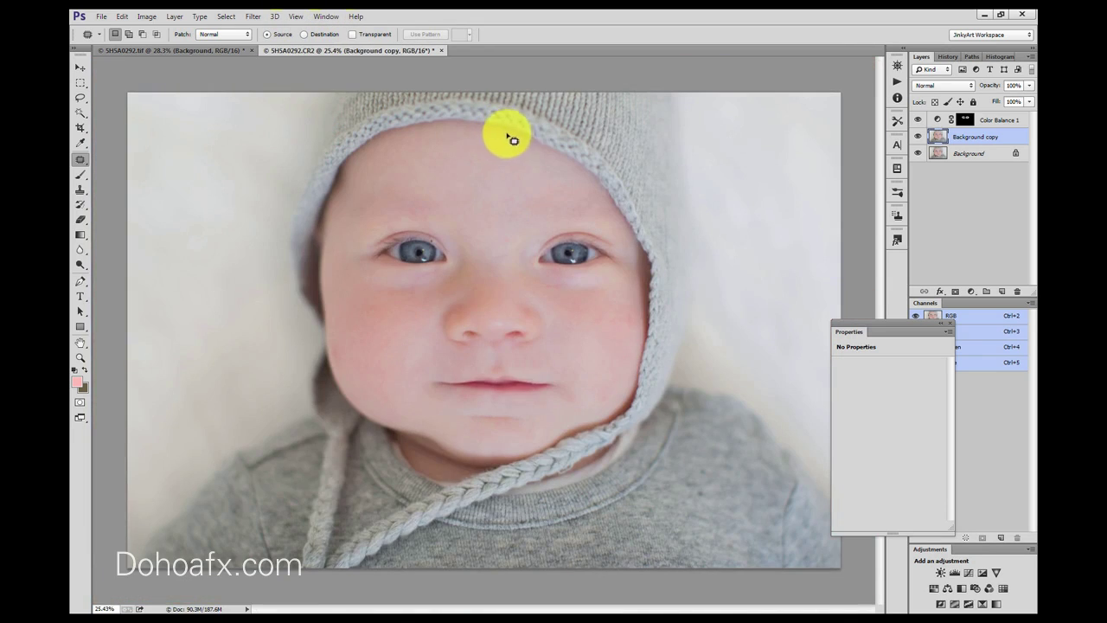
drag(636, 309, 614, 346)
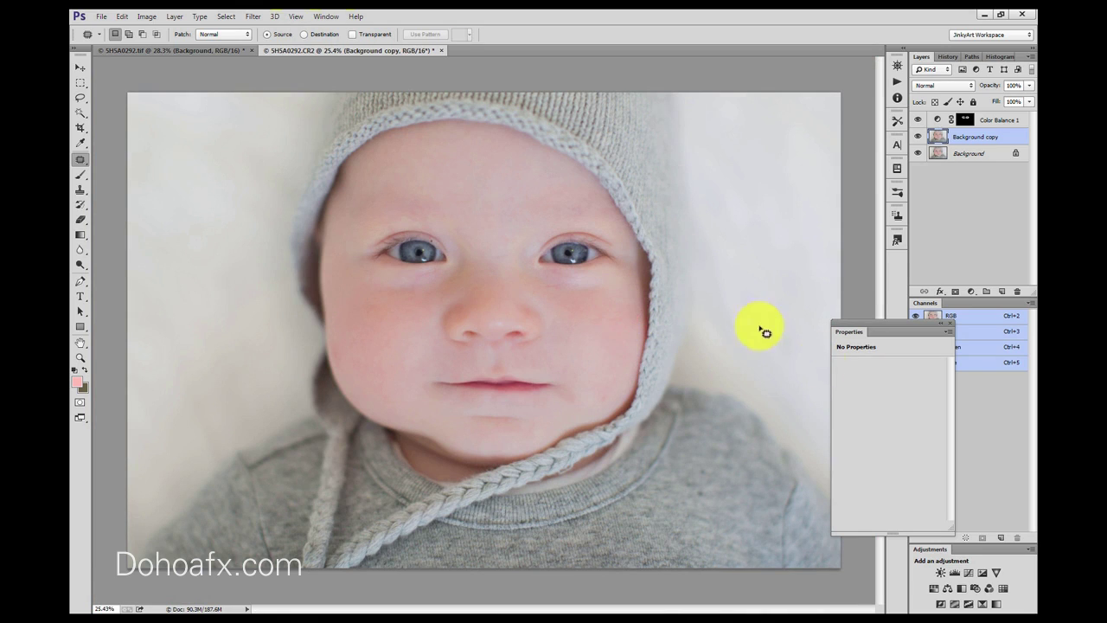
Patch the skin blemishes between the eye and the bridge of the nose, then fit the whole portrait in view
click(80, 357)
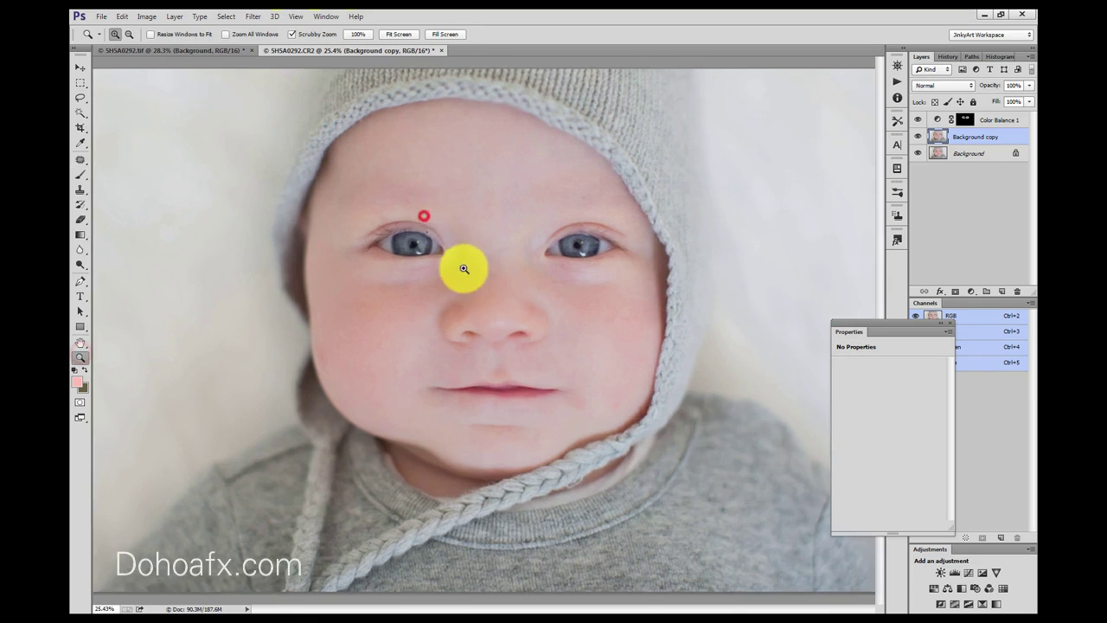
click(462, 264)
click(426, 249)
click(80, 165)
mouse_move(530, 186)
mouse_down()
mouse_move(506, 201)
mouse_move(519, 236)
mouse_up()
mouse_move(421, 230)
mouse_down()
mouse_move(412, 225)
mouse_move(443, 255)
mouse_up()
click(542, 206)
click(574, 259)
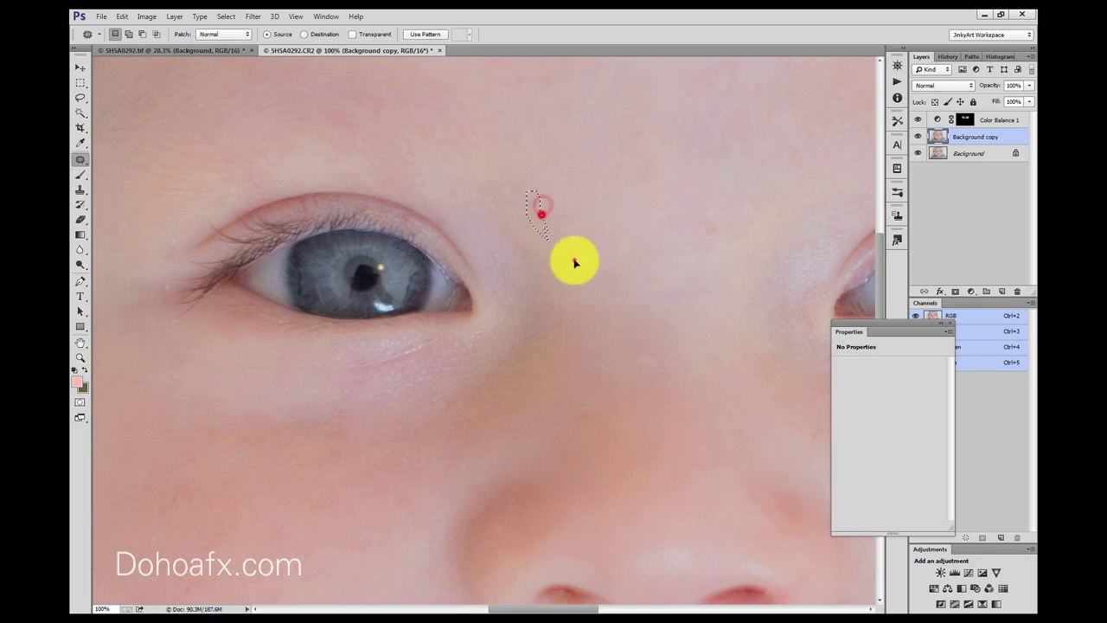
click(294, 15)
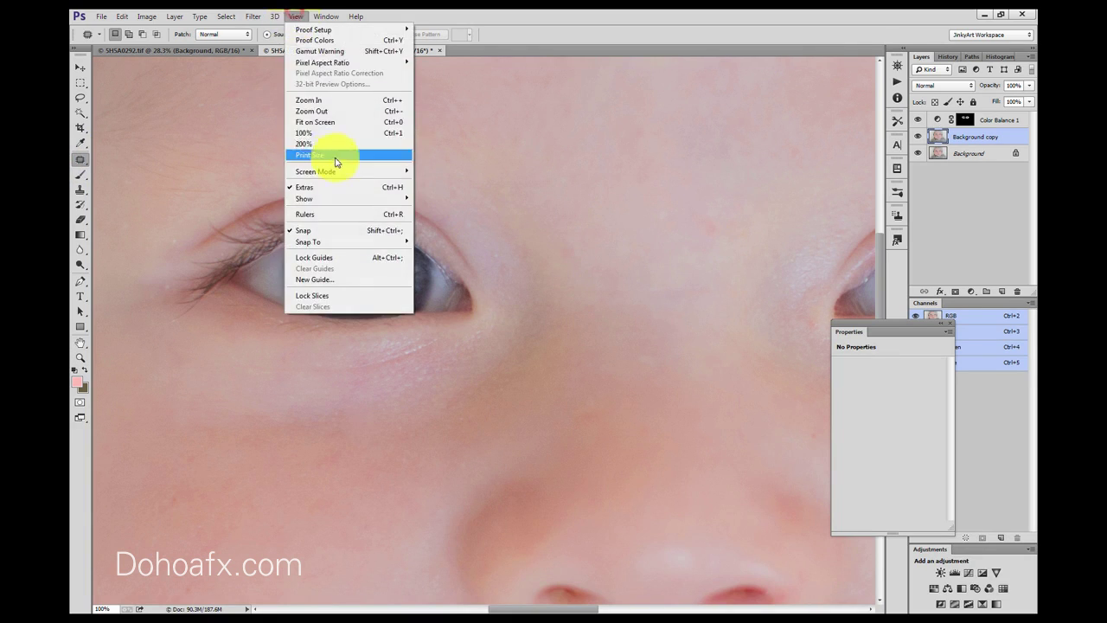
click(320, 122)
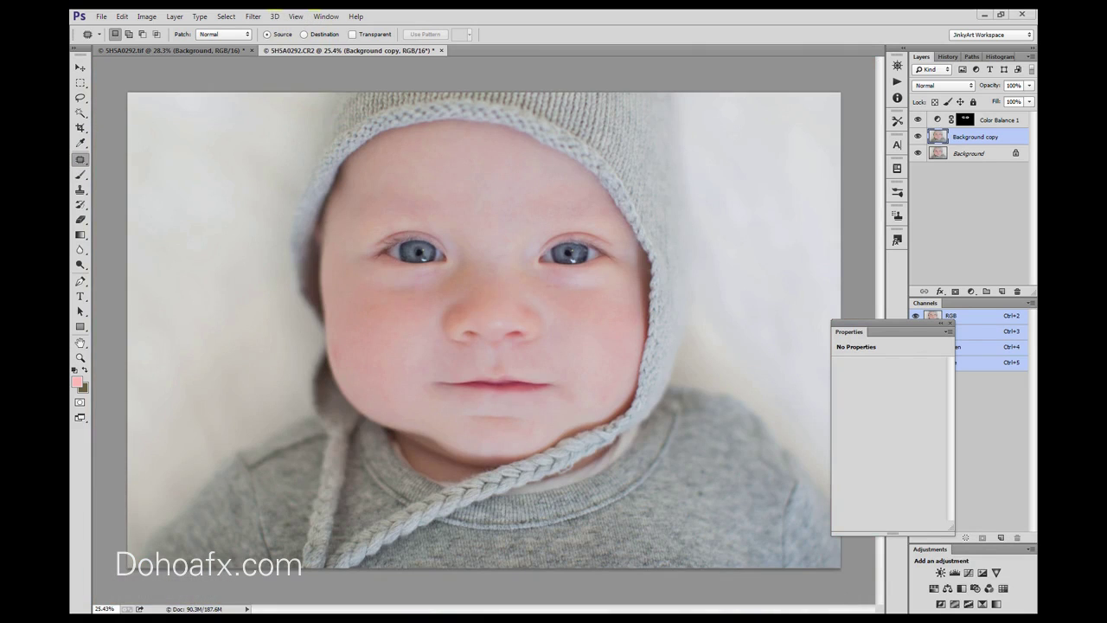
Add a Hue/Saturation layer above the background copy, sample the skin as a reds range, set its hue to +3, and compare before and after
click(971, 290)
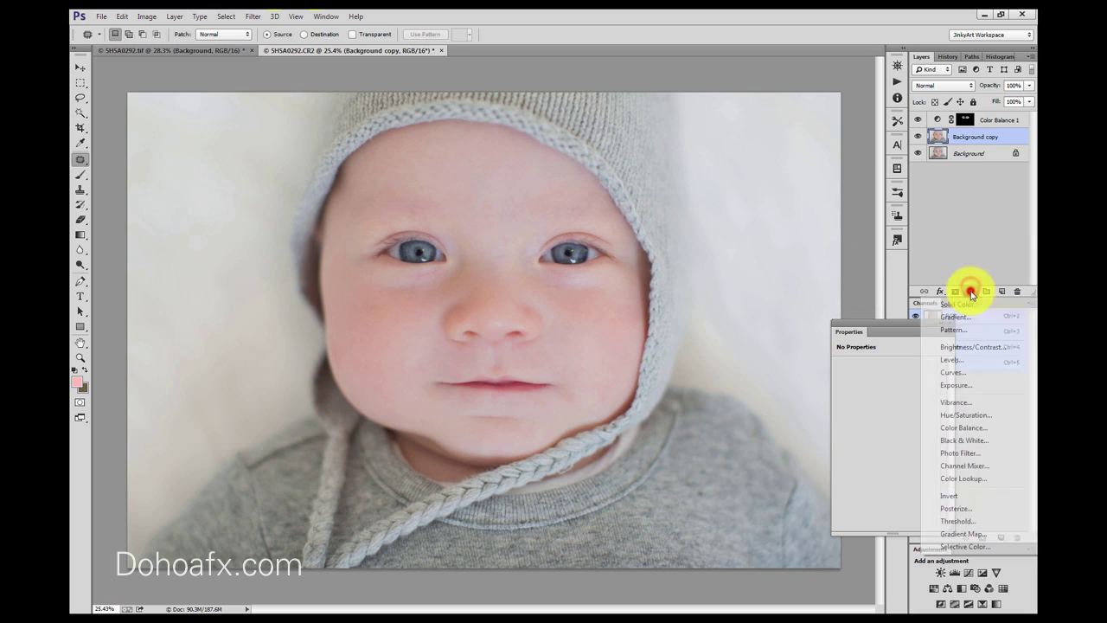
click(986, 416)
click(868, 382)
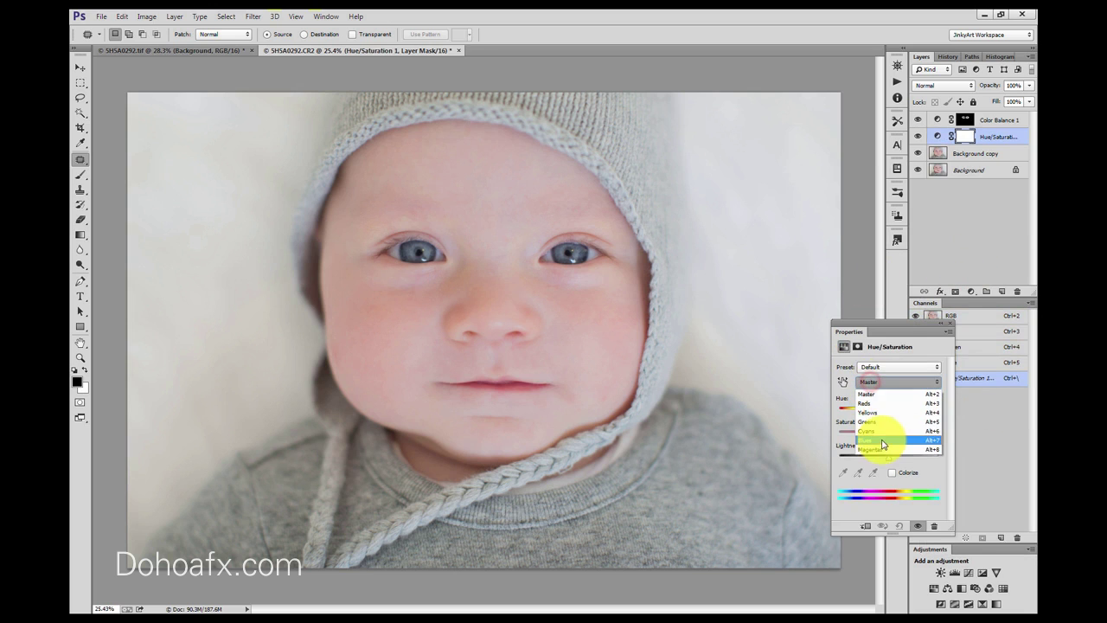
click(876, 450)
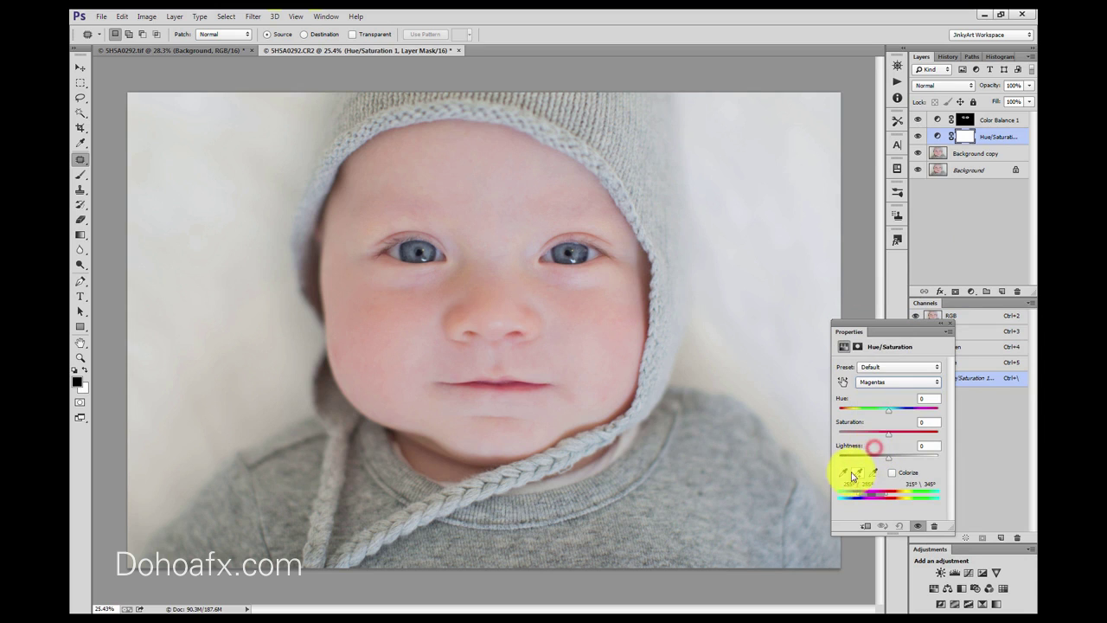
click(844, 475)
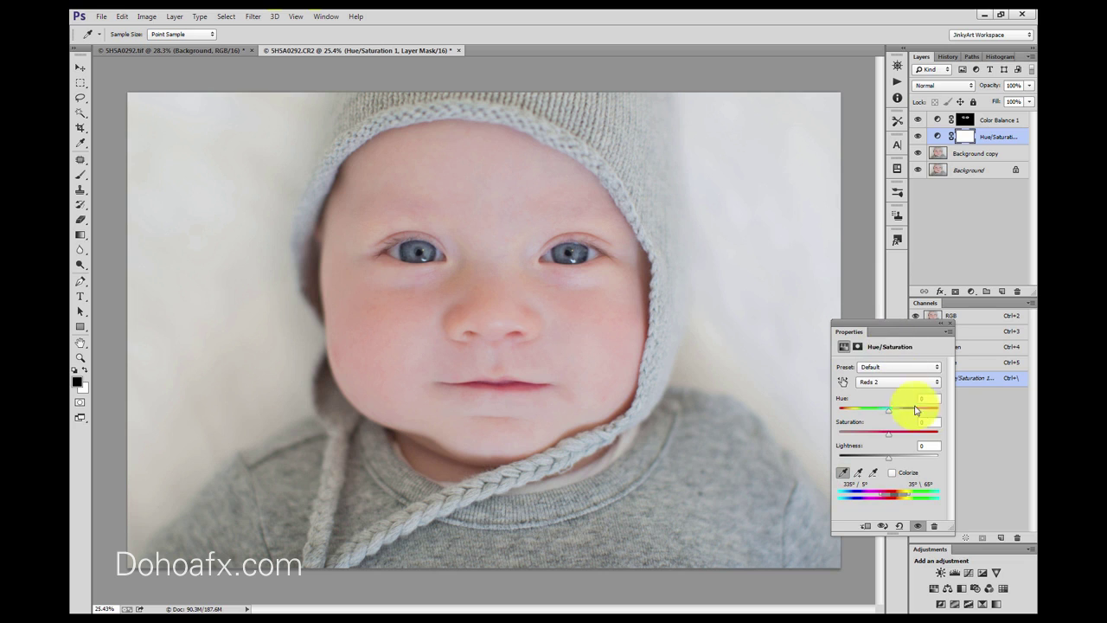
drag(884, 322, 803, 256)
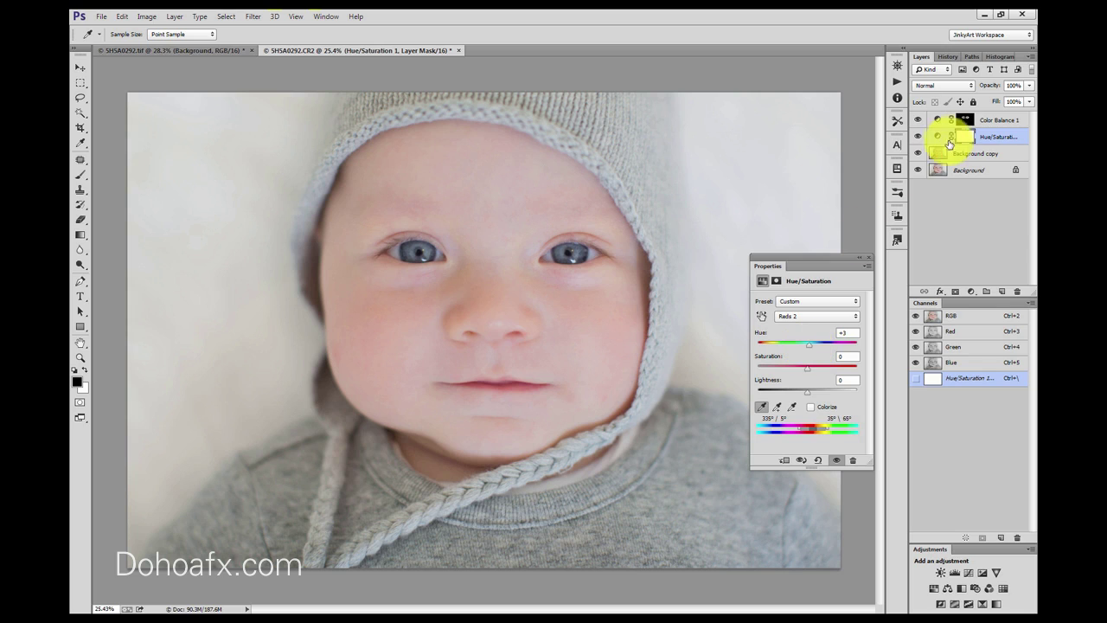
click(917, 136)
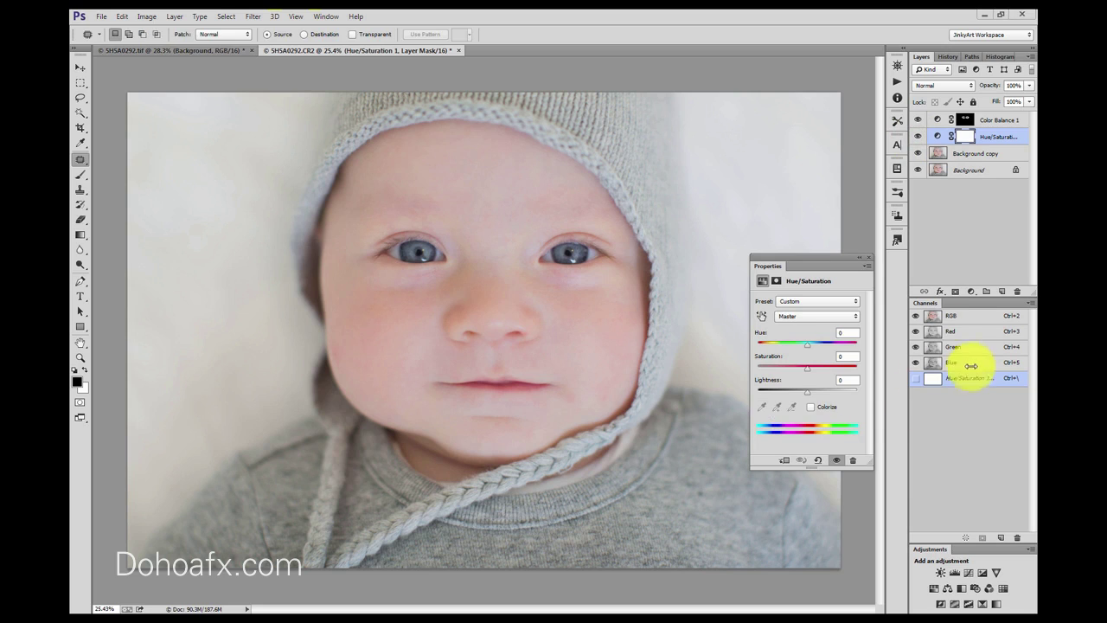
Add a second Hue/Saturation adjustment layer and set its master lightness to +2
click(962, 258)
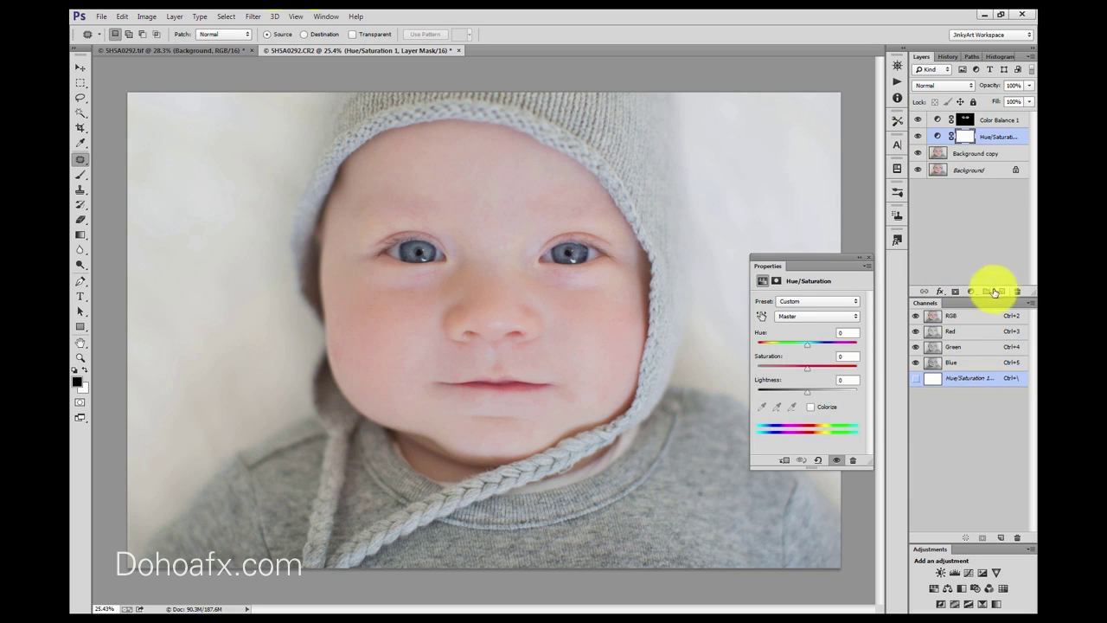
click(971, 291)
click(967, 417)
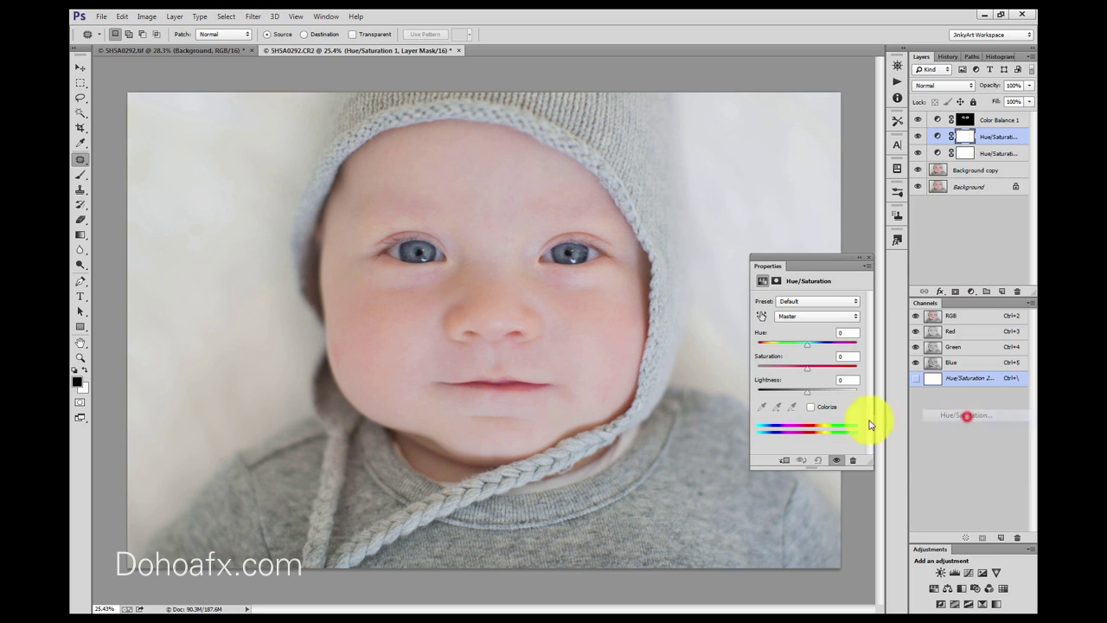
mouse_move(803, 396)
mouse_down()
mouse_move(791, 394)
mouse_move(810, 395)
mouse_up()
Sample the grey clothing as a cyans range in the second Hue/Saturation layer and set its hue to +16 and saturation to -22
click(807, 316)
click(797, 350)
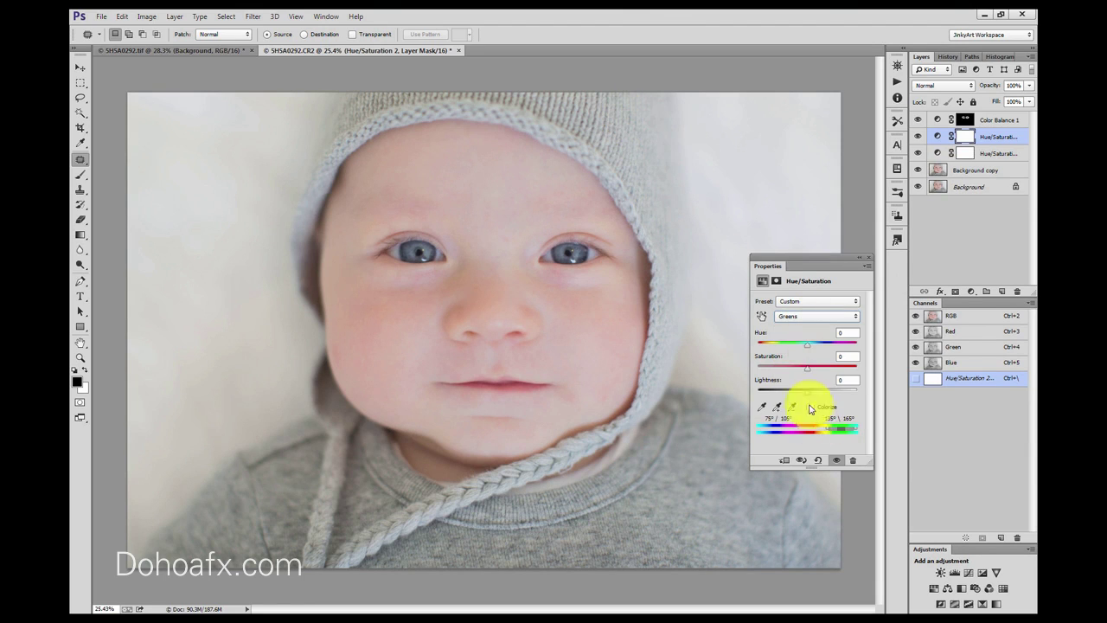
click(795, 316)
click(789, 365)
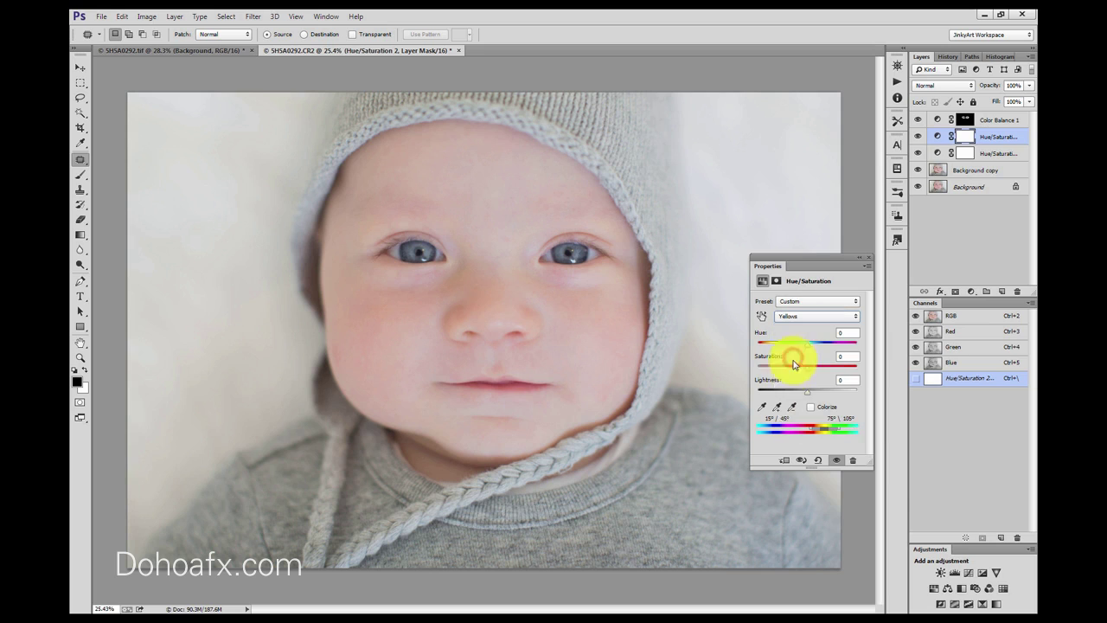
click(761, 407)
click(646, 136)
click(682, 502)
mouse_move(797, 370)
mouse_down()
mouse_move(810, 367)
mouse_move(767, 368)
mouse_move(795, 373)
mouse_up()
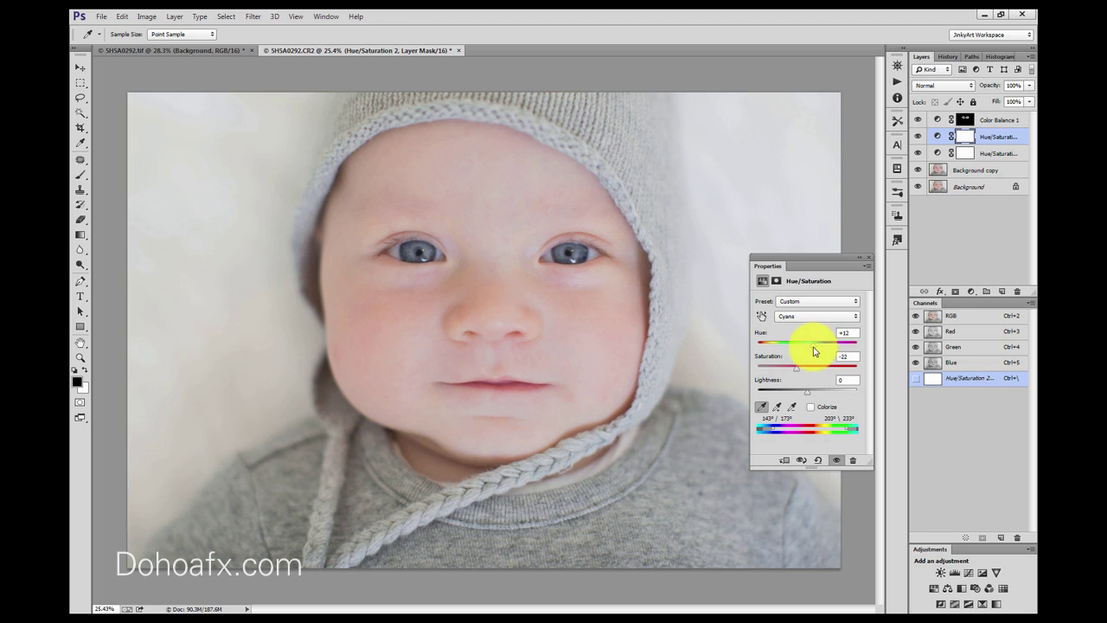
drag(817, 351, 813, 350)
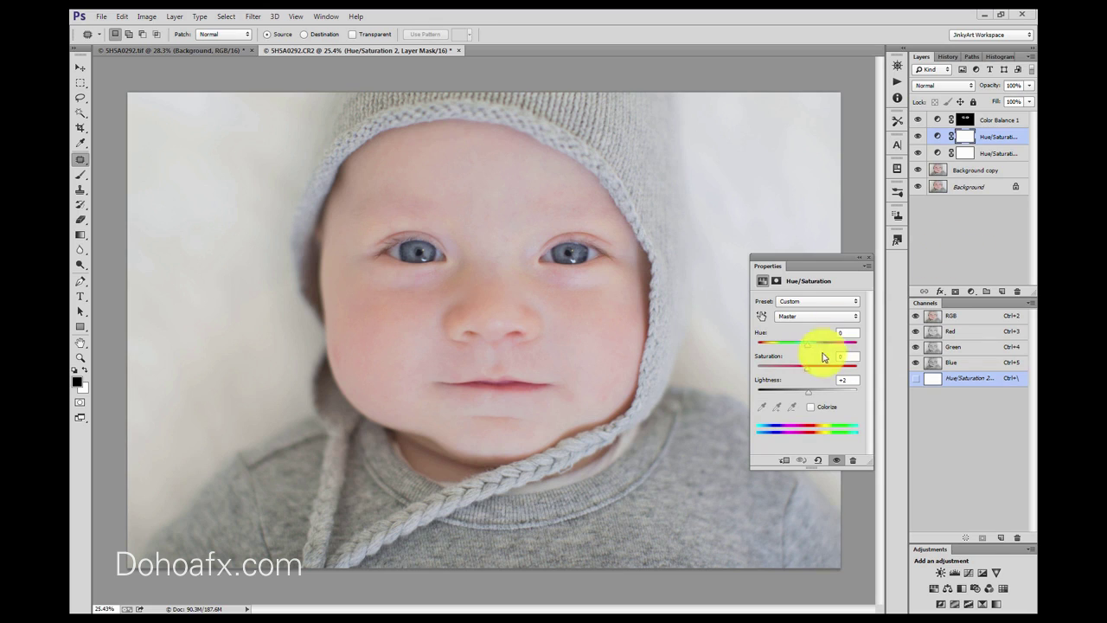
drag(811, 392, 816, 391)
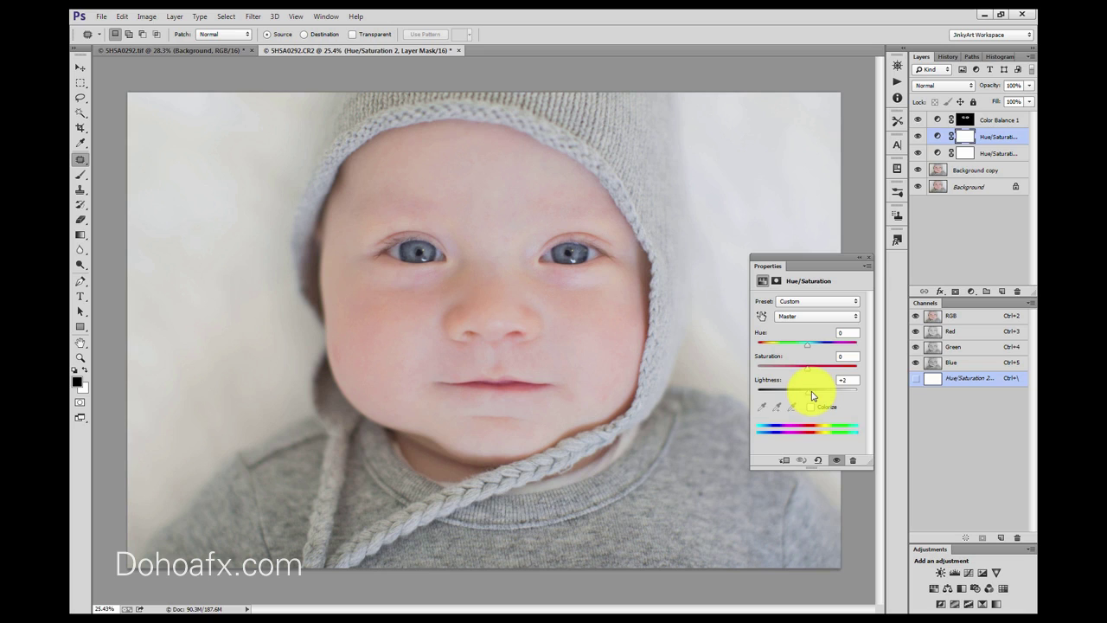
click(997, 154)
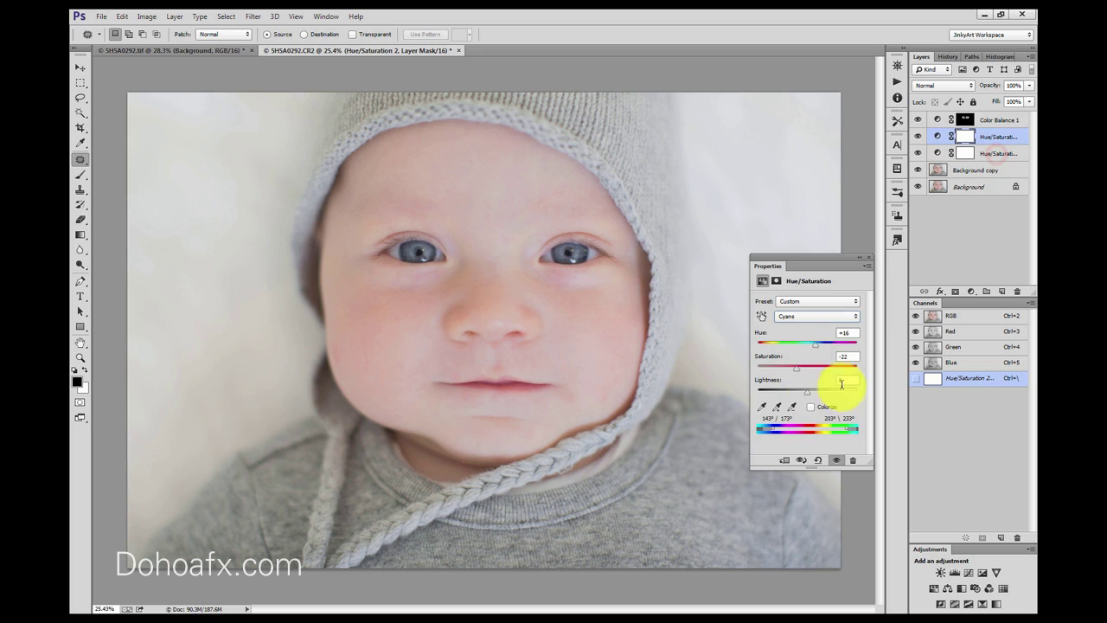
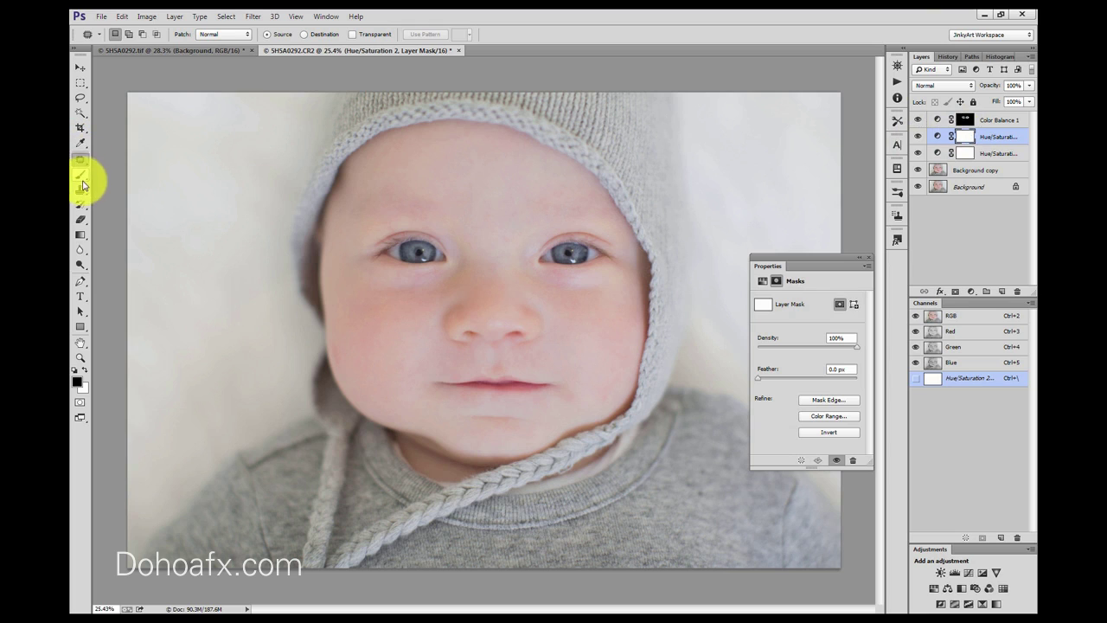
Paint over both eyes on the second Hue/Saturation layer's mask with a black brush at 75% opacity
mouse_move(403, 267)
mouse_down()
mouse_move(438, 257)
mouse_move(421, 251)
mouse_up()
mouse_move(598, 257)
mouse_down()
mouse_move(546, 255)
mouse_move(562, 257)
mouse_up()
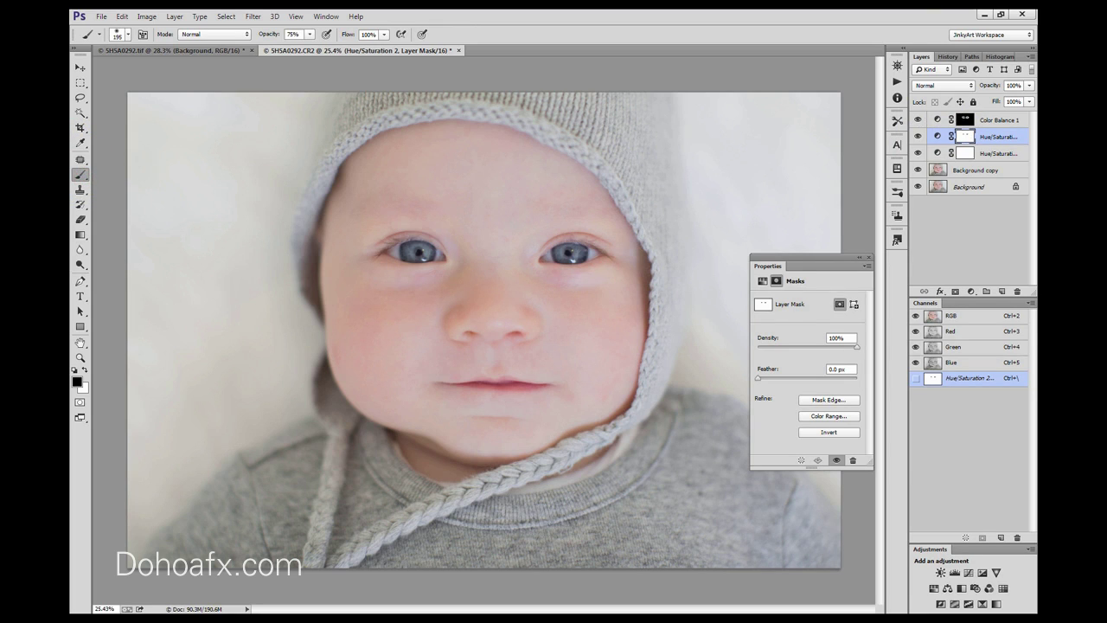
Add a Curves adjustment layer above the second Hue/Saturation layer and raise its RGB curve slightly with two points to brighten the portrait
click(937, 136)
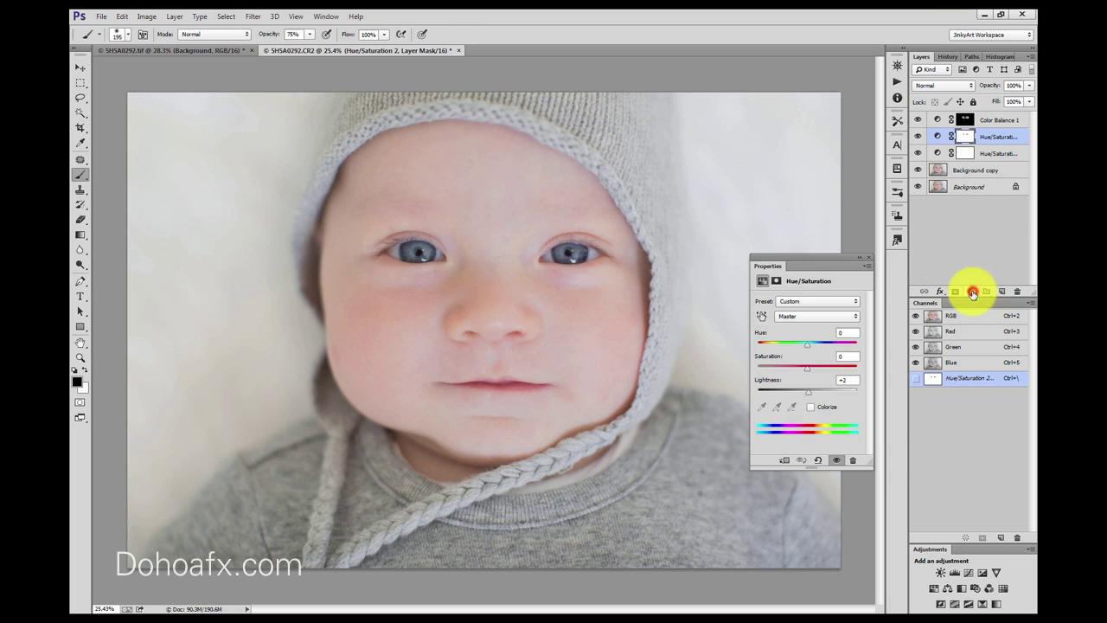
click(972, 293)
click(962, 379)
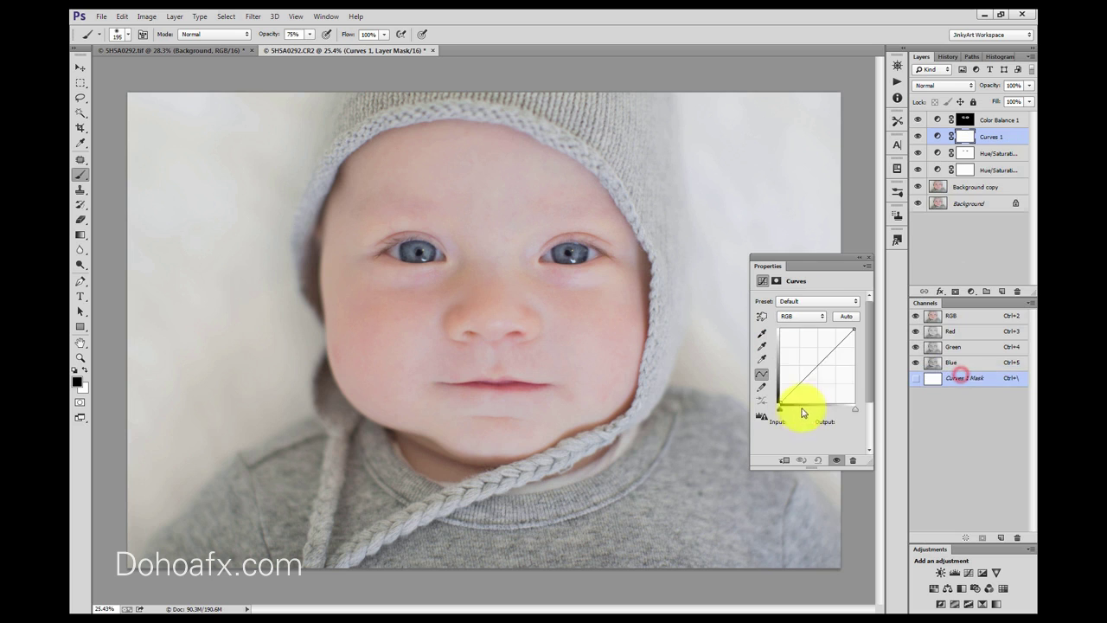
drag(804, 371, 827, 354)
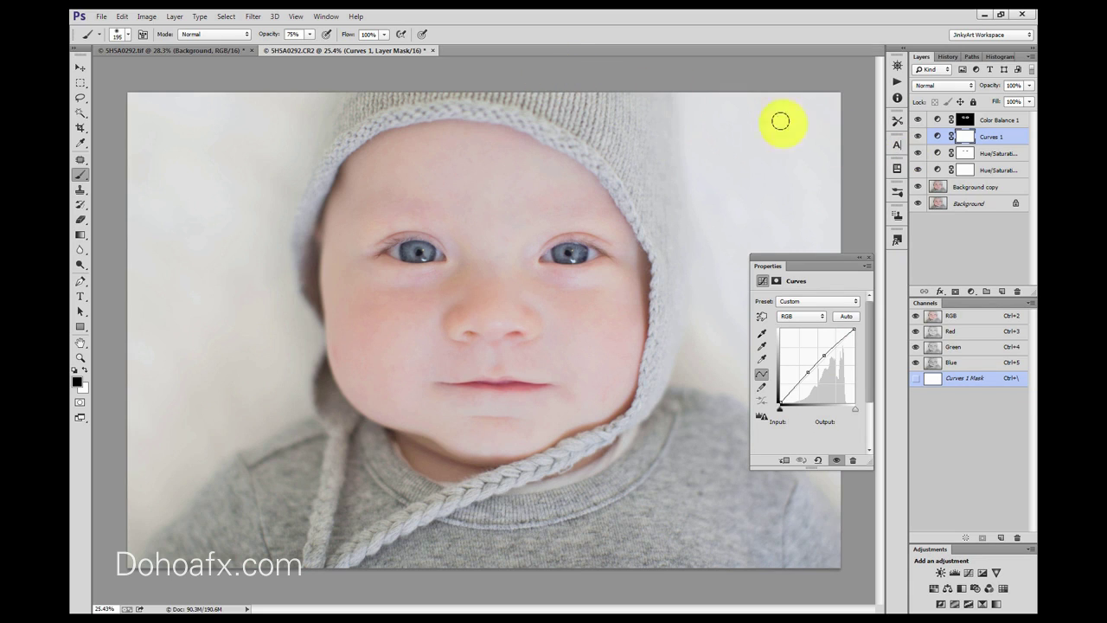
Lasso the lower face around the nose with a 60 px feather and add a Color Balance layer with cyan-red +10 and yellow-blue -15
click(80, 97)
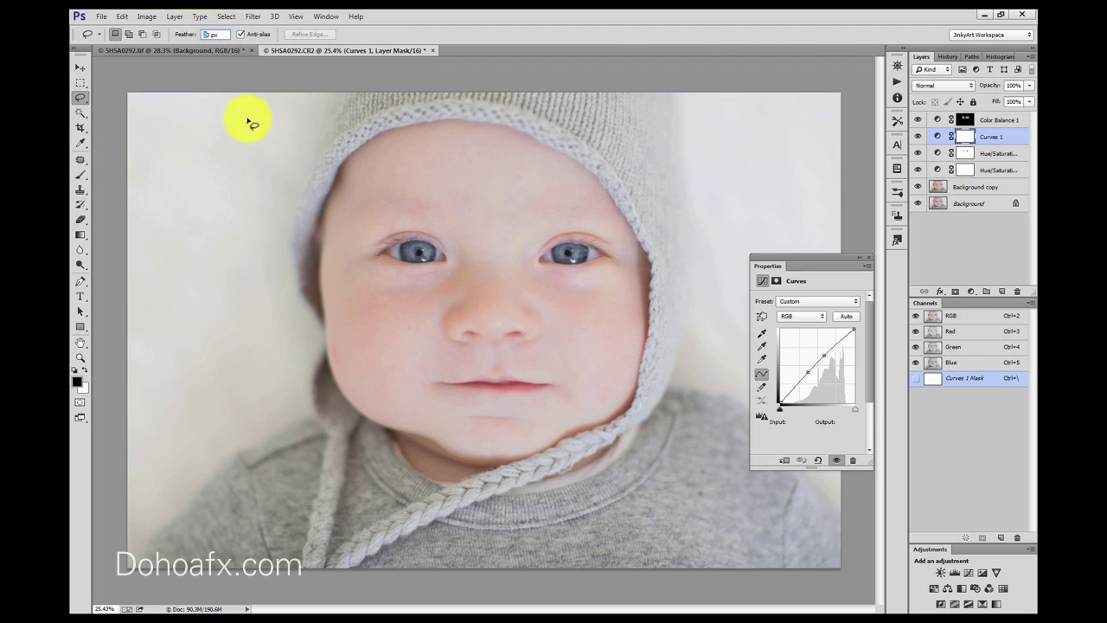
mouse_move(581, 412)
mouse_down()
mouse_move(567, 313)
mouse_move(528, 296)
mouse_move(513, 357)
mouse_move(465, 343)
mouse_move(453, 298)
mouse_move(403, 335)
mouse_move(410, 381)
mouse_move(348, 391)
mouse_move(393, 433)
mouse_move(456, 456)
mouse_move(528, 457)
mouse_move(613, 431)
mouse_move(649, 406)
mouse_move(594, 367)
mouse_move(638, 390)
mouse_move(559, 454)
mouse_move(654, 402)
mouse_move(647, 386)
mouse_move(632, 411)
mouse_move(662, 381)
mouse_up()
drag(651, 379, 654, 432)
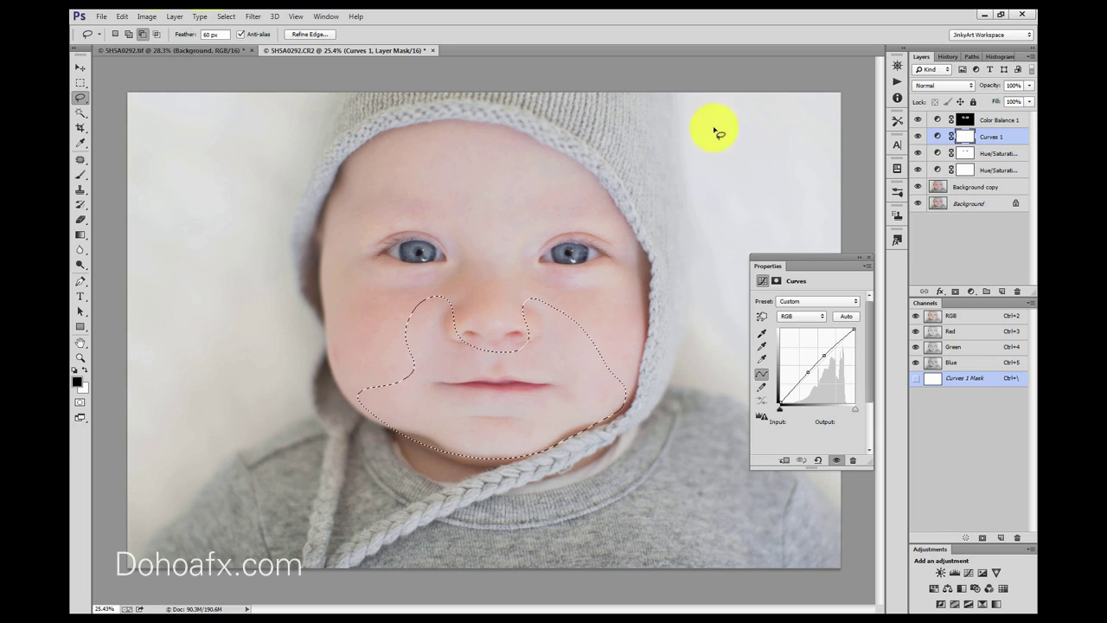
click(970, 292)
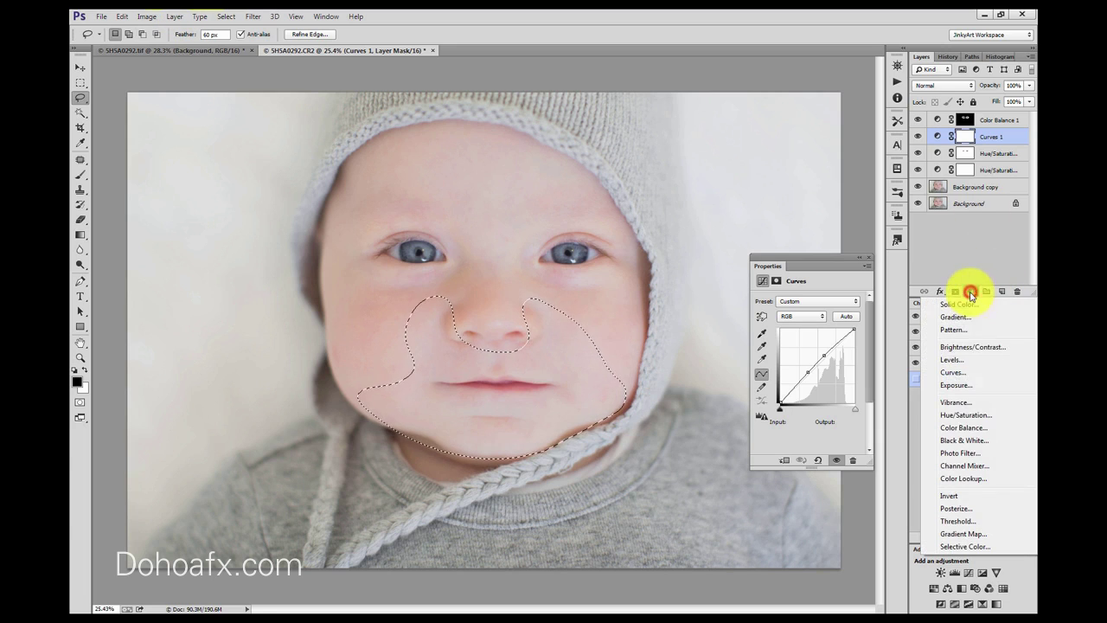
click(978, 427)
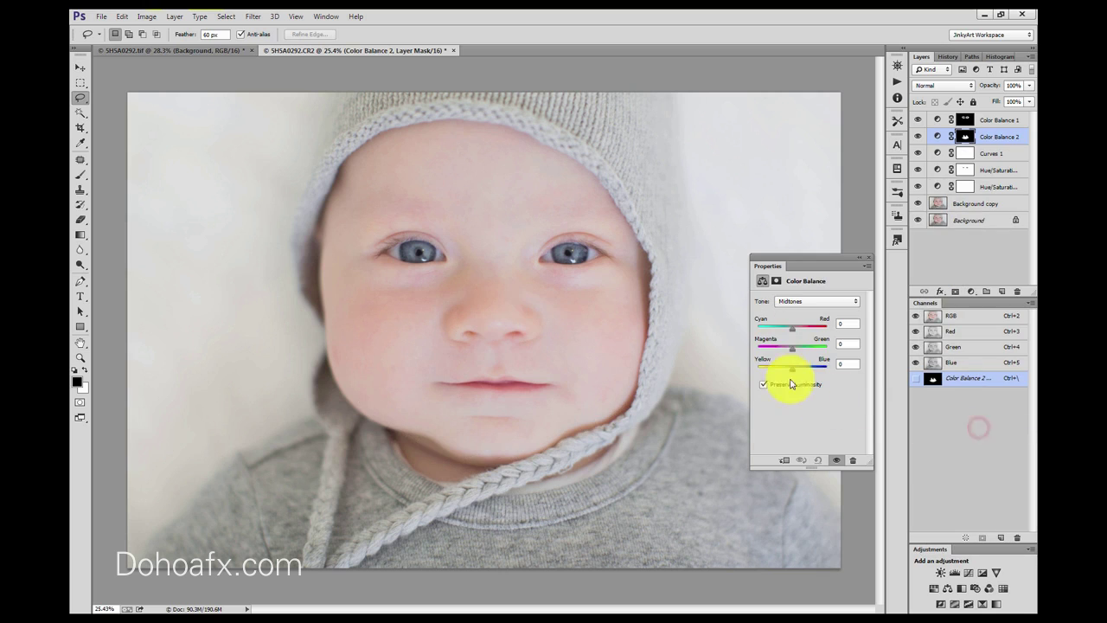
drag(787, 370, 789, 369)
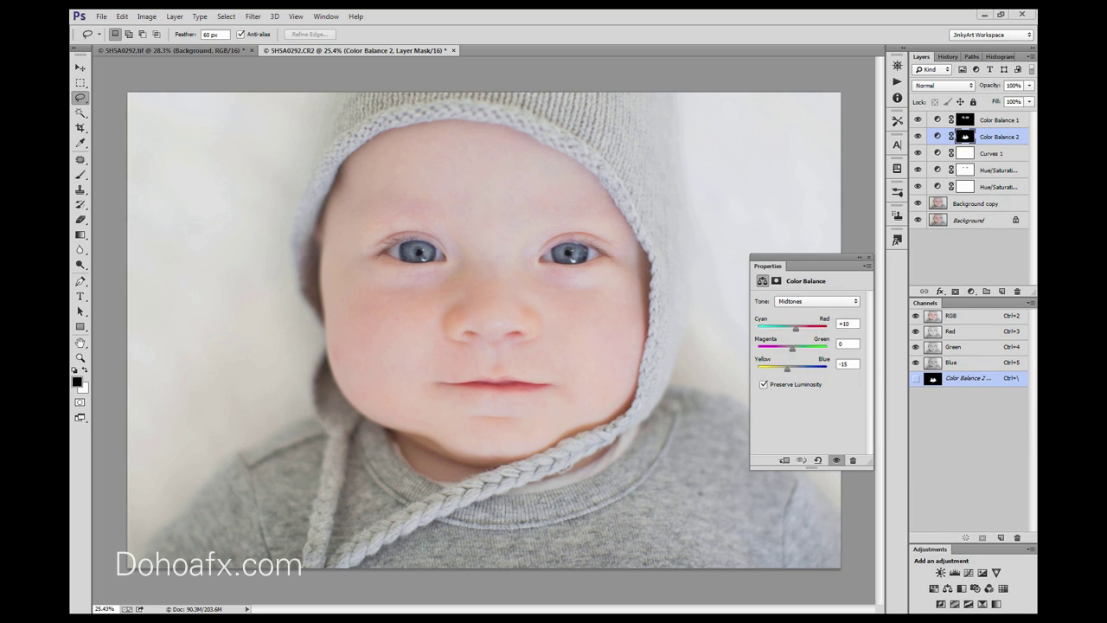
Paint white at 75% brush opacity on the second Color Balance layer's mask to extend the correction over the forehead and upper face
click(81, 179)
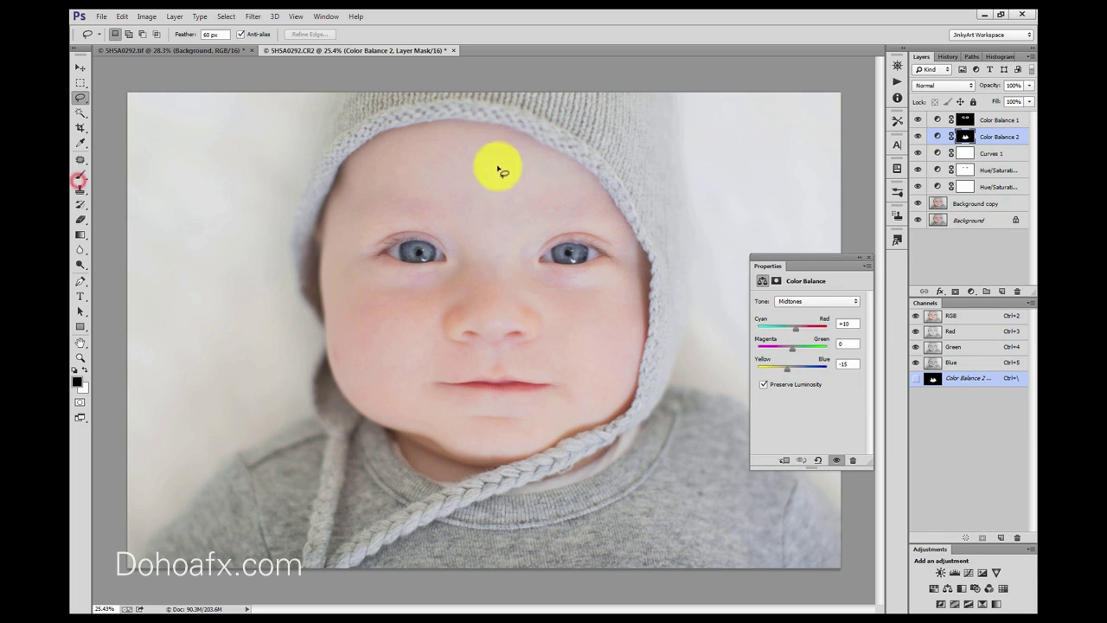
click(86, 367)
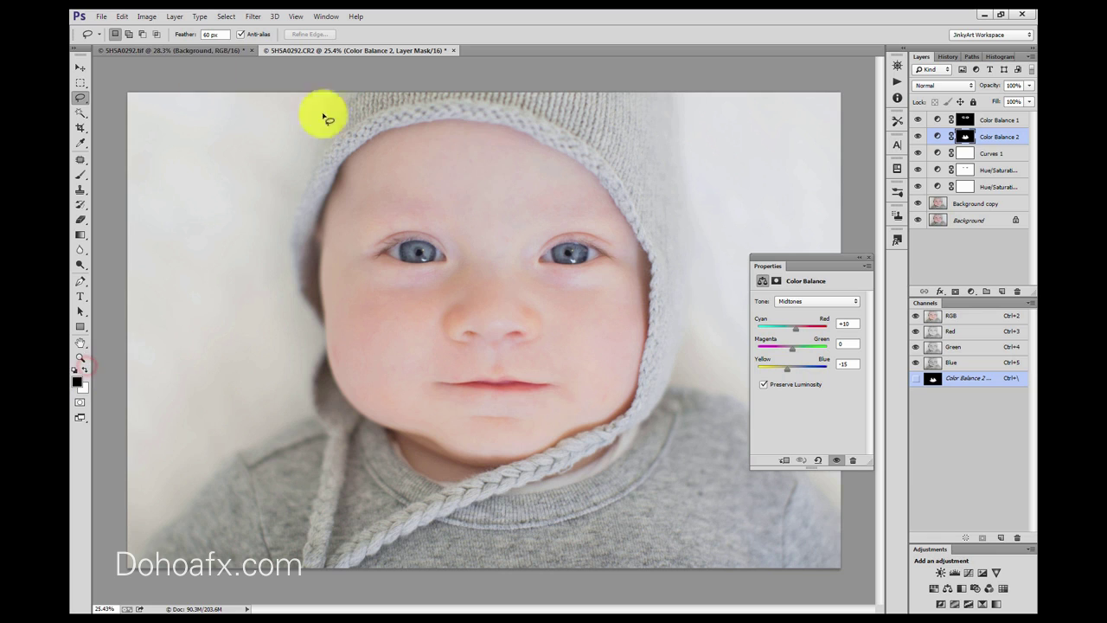
click(446, 98)
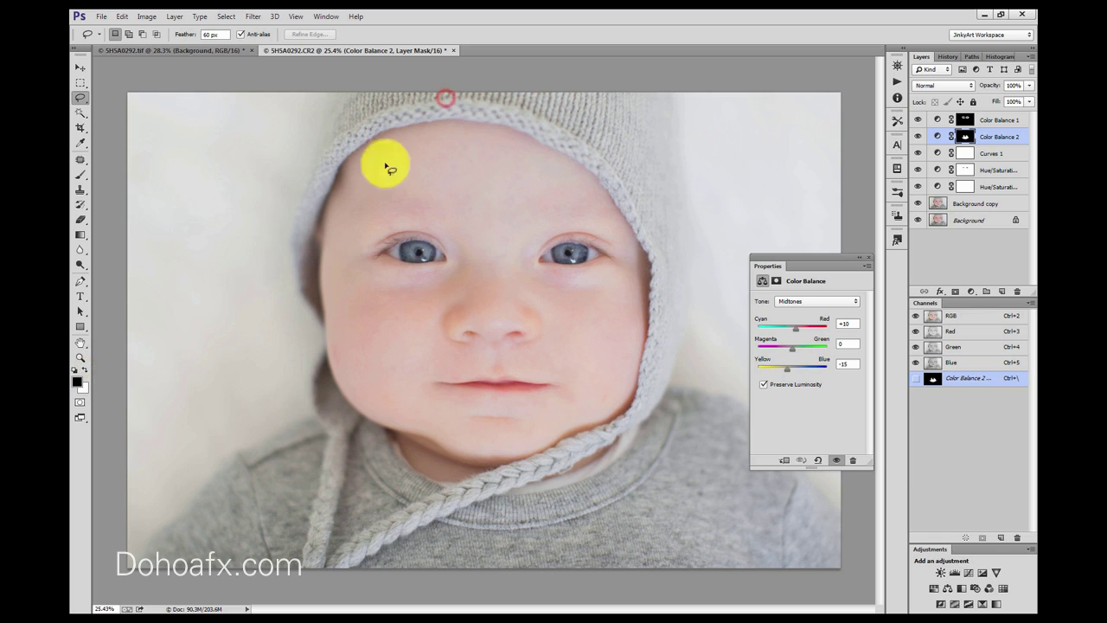
click(81, 178)
click(85, 372)
mouse_move(447, 181)
mouse_down()
mouse_move(386, 179)
mouse_move(407, 141)
mouse_move(357, 174)
mouse_move(497, 149)
mouse_move(574, 185)
mouse_move(466, 138)
mouse_move(593, 201)
mouse_move(457, 208)
mouse_move(459, 221)
mouse_move(513, 228)
mouse_move(520, 246)
mouse_move(558, 208)
mouse_move(601, 215)
mouse_move(635, 241)
mouse_move(532, 160)
mouse_move(578, 189)
mouse_move(506, 149)
mouse_move(410, 141)
mouse_move(329, 229)
mouse_move(428, 182)
mouse_move(479, 225)
mouse_move(446, 226)
mouse_move(471, 235)
mouse_move(580, 187)
mouse_move(588, 279)
mouse_up()
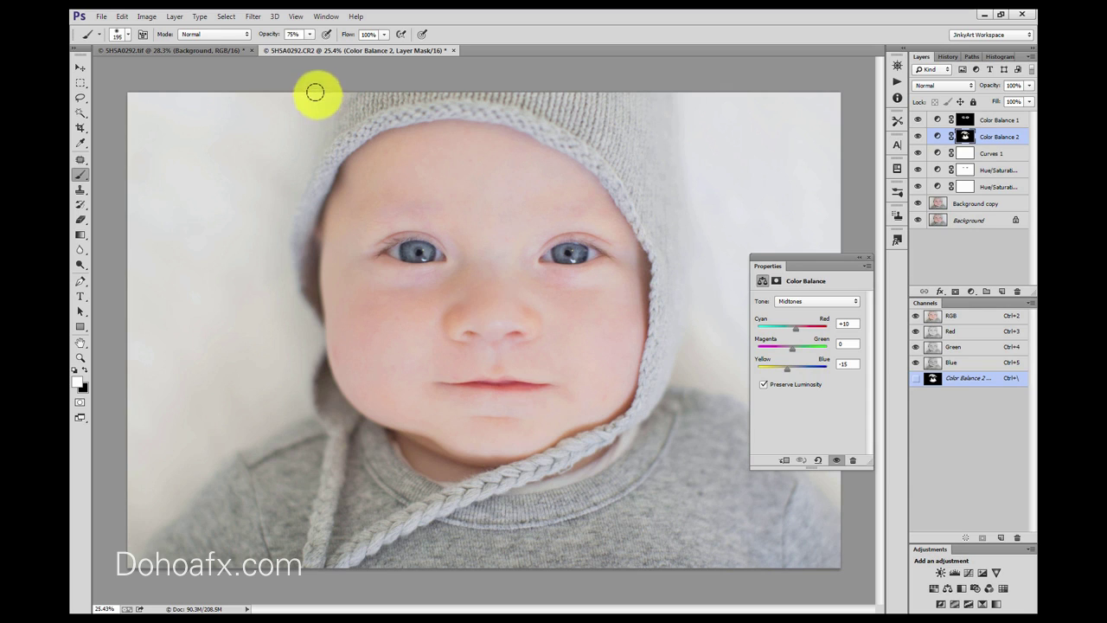
Compare the second Color Balance layer on and off, reduce its opacity, and set the Curves layer's opacity to 66%
click(919, 137)
click(919, 136)
click(919, 136)
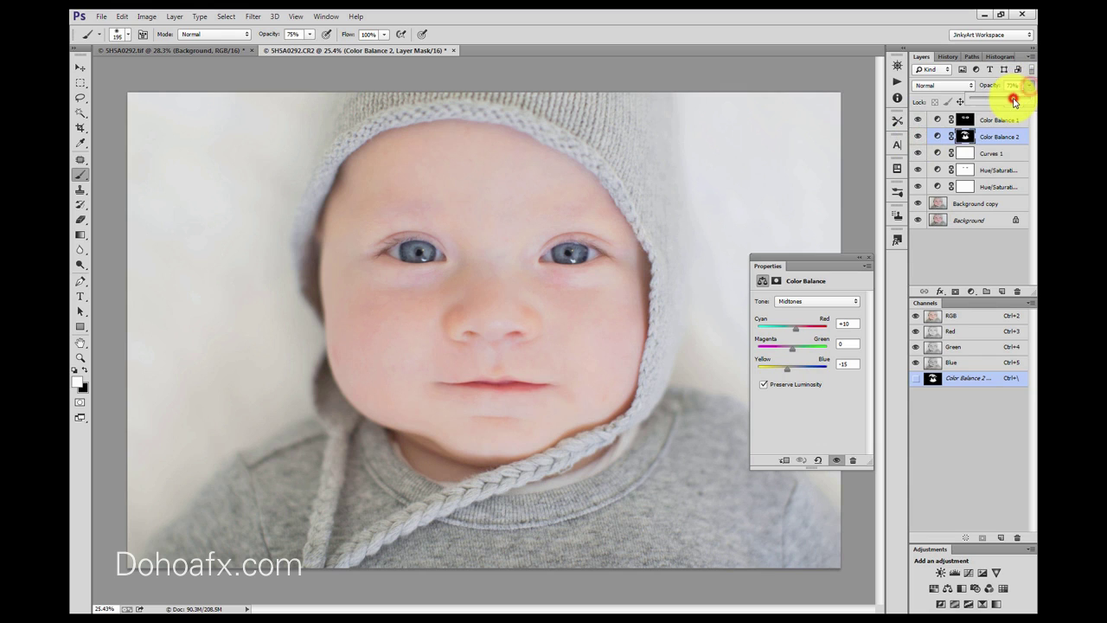
click(1008, 153)
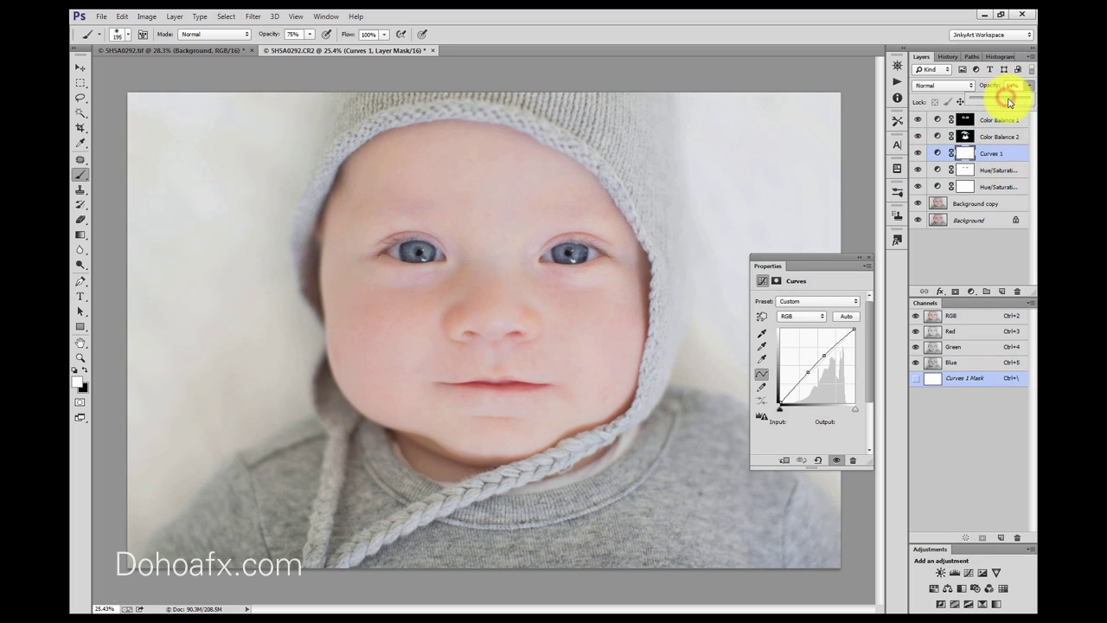
click(910, 153)
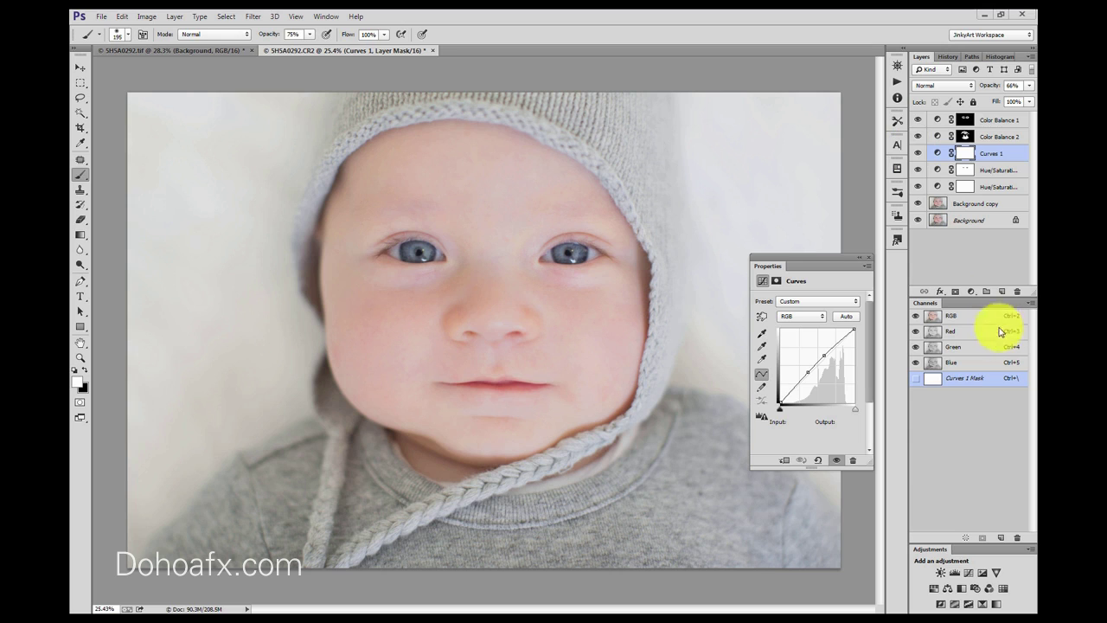
Add a Levels adjustment layer above the Curves layer with input levels of 7, 1.12 and 240
click(973, 292)
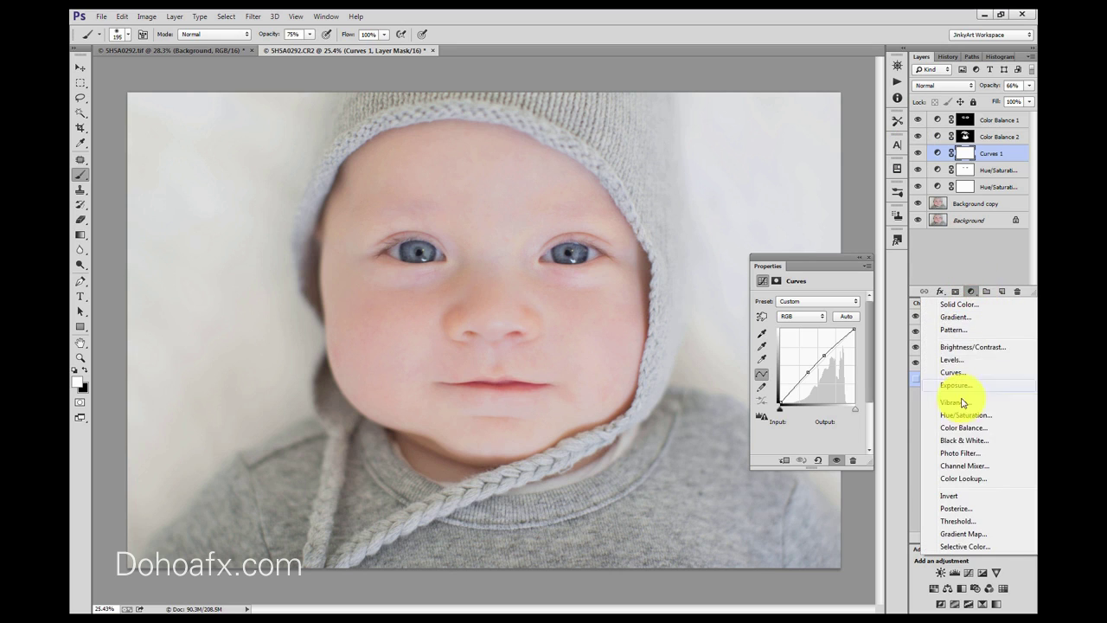
click(967, 359)
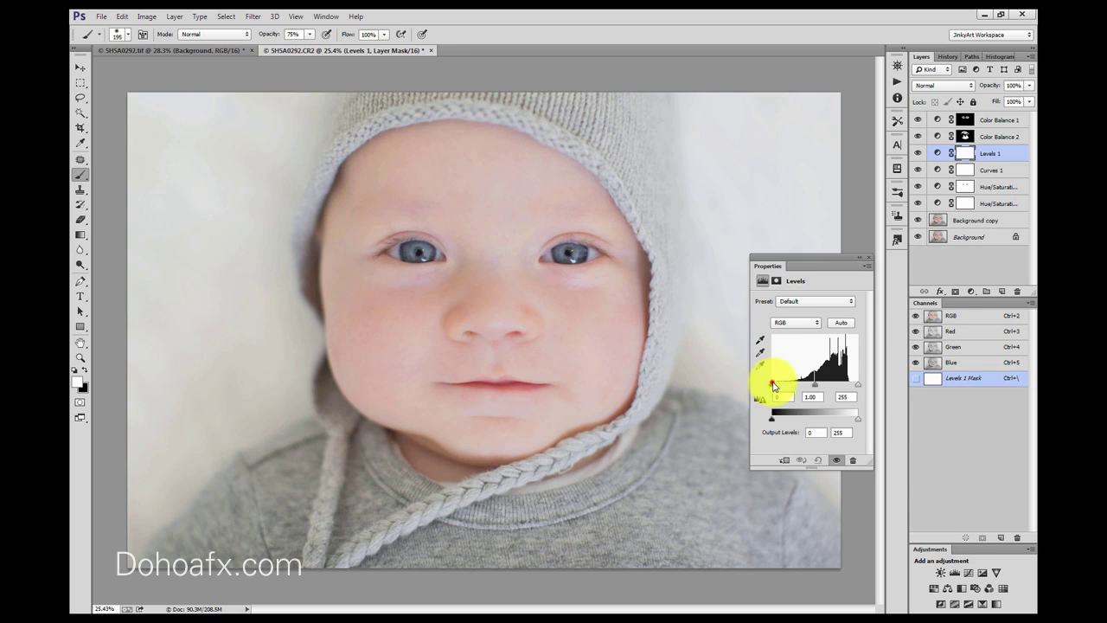
click(775, 385)
drag(810, 385, 815, 386)
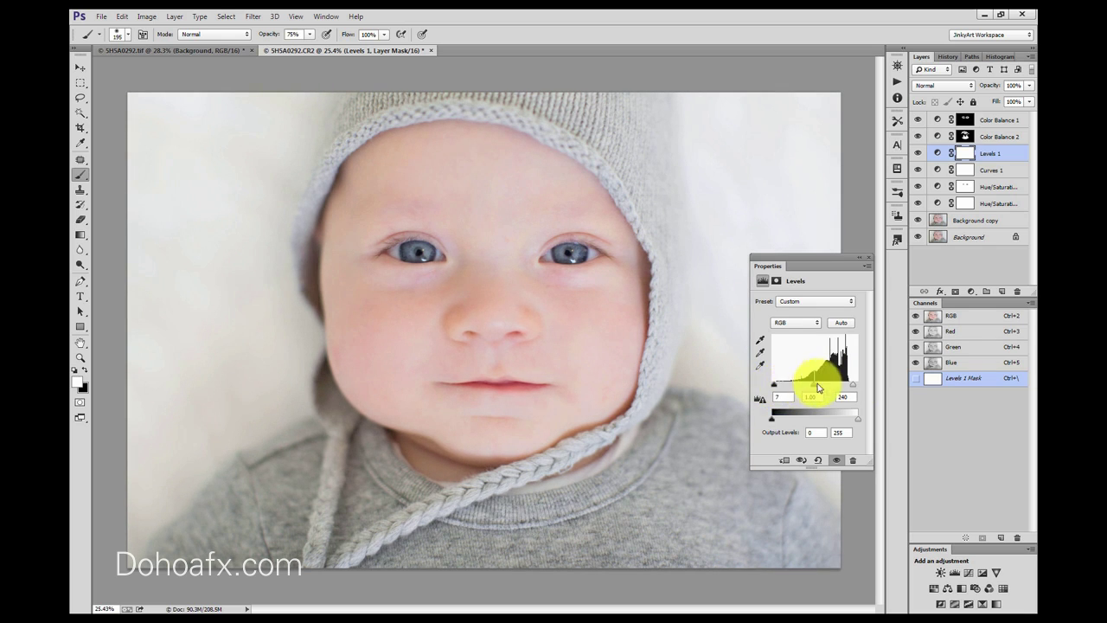
drag(812, 387, 811, 386)
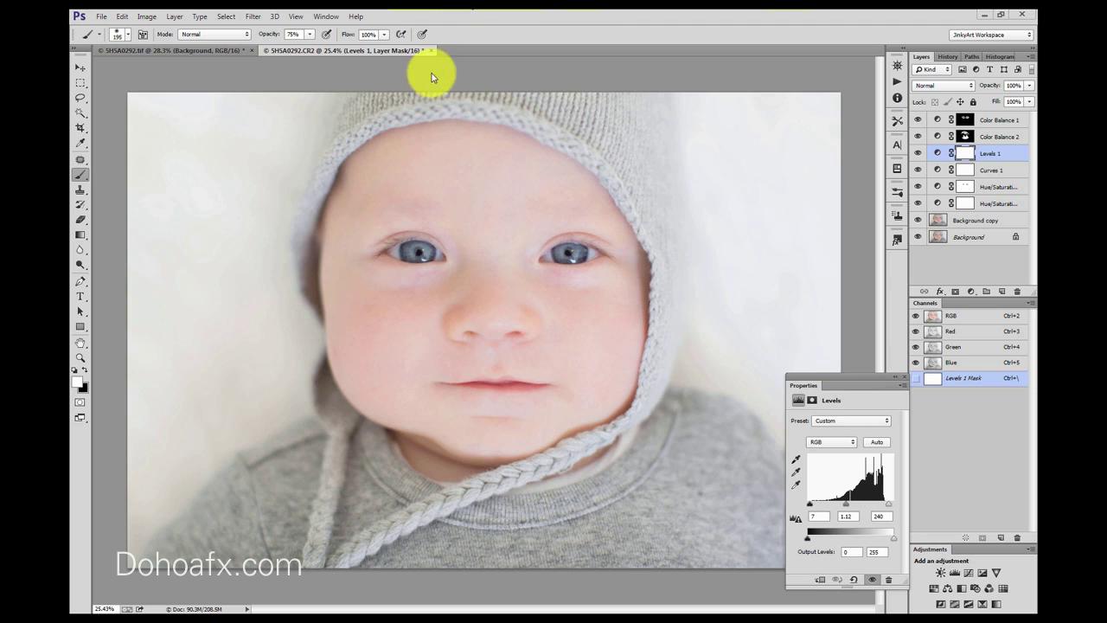
click(434, 73)
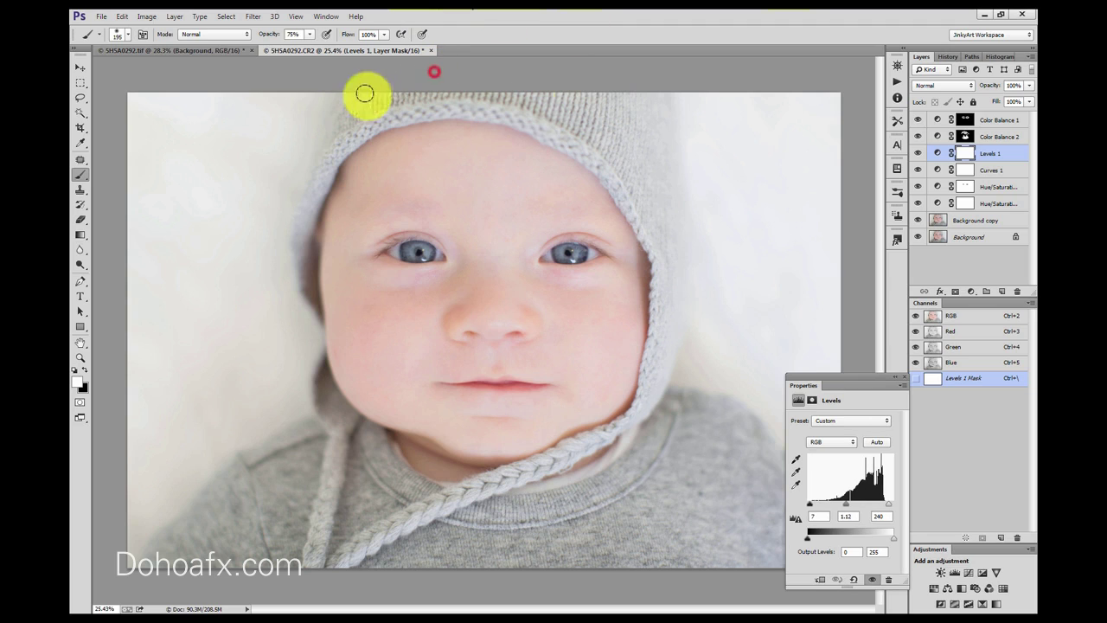
Crop the portrait tighter at 7 x 5 in, rotating it slightly and repositioning the face in the frame, and apply the crop
click(80, 127)
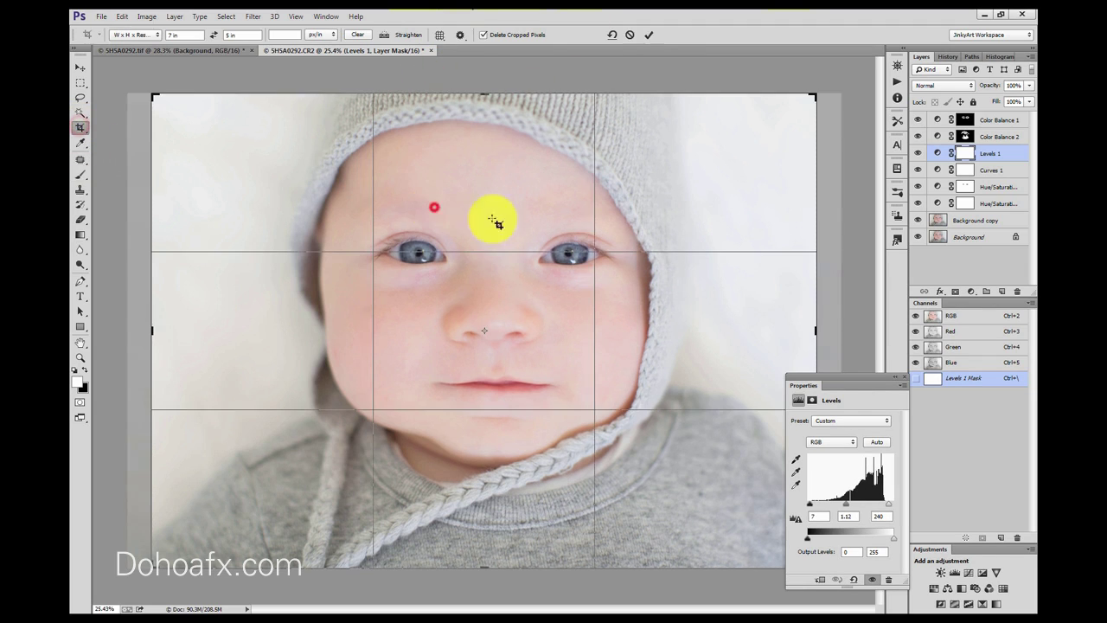
click(433, 207)
drag(852, 124, 846, 136)
drag(589, 231, 586, 237)
drag(162, 550, 187, 529)
drag(344, 445, 373, 439)
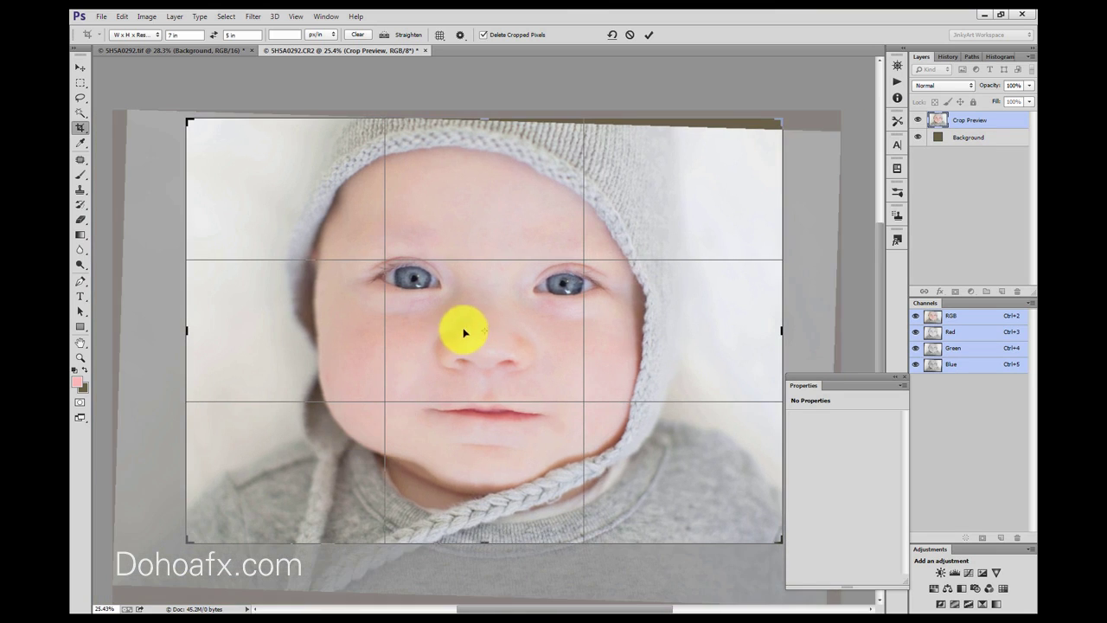
drag(616, 233, 636, 225)
drag(798, 209, 812, 191)
drag(637, 244, 632, 240)
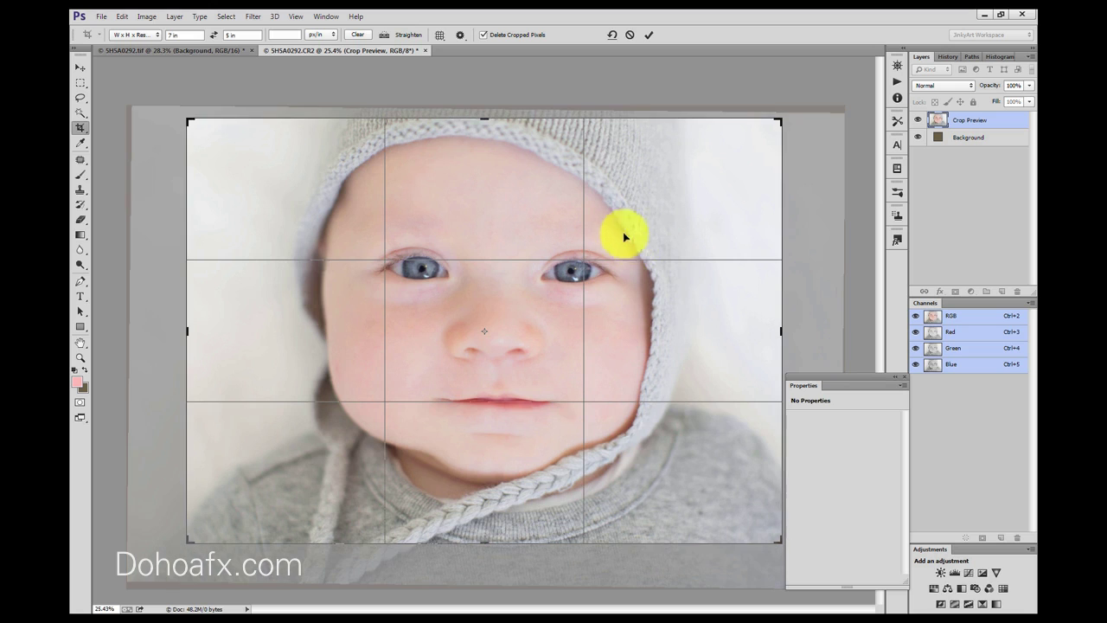
click(77, 70)
click(489, 242)
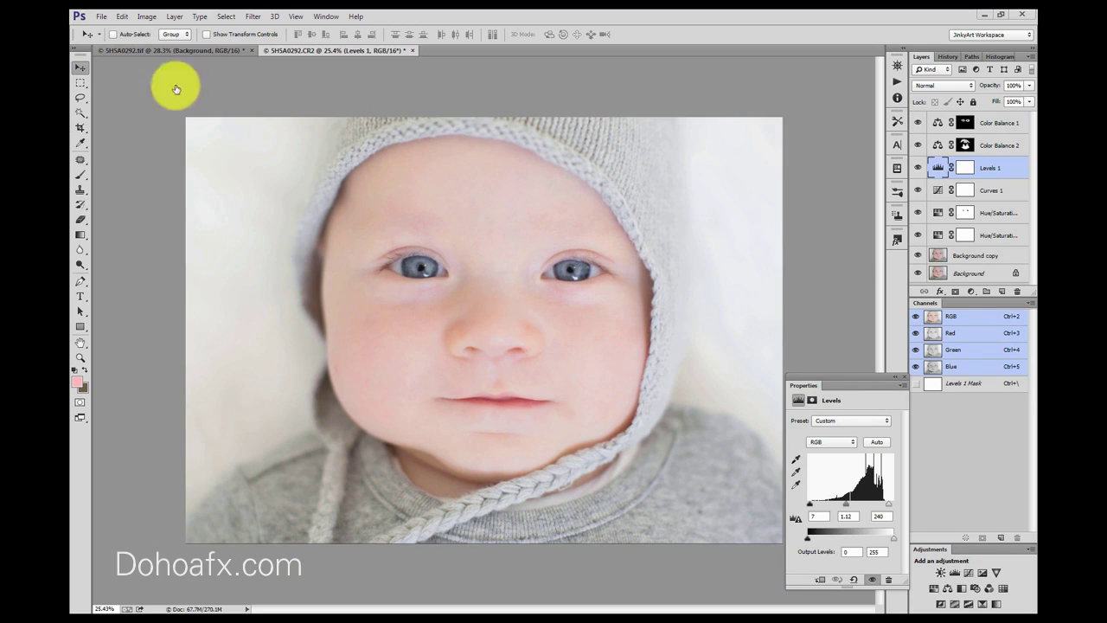
Apply a second, slightly tighter 7 x 5 in crop, shifting and rotating the image a little to refine the framing
click(80, 127)
click(330, 185)
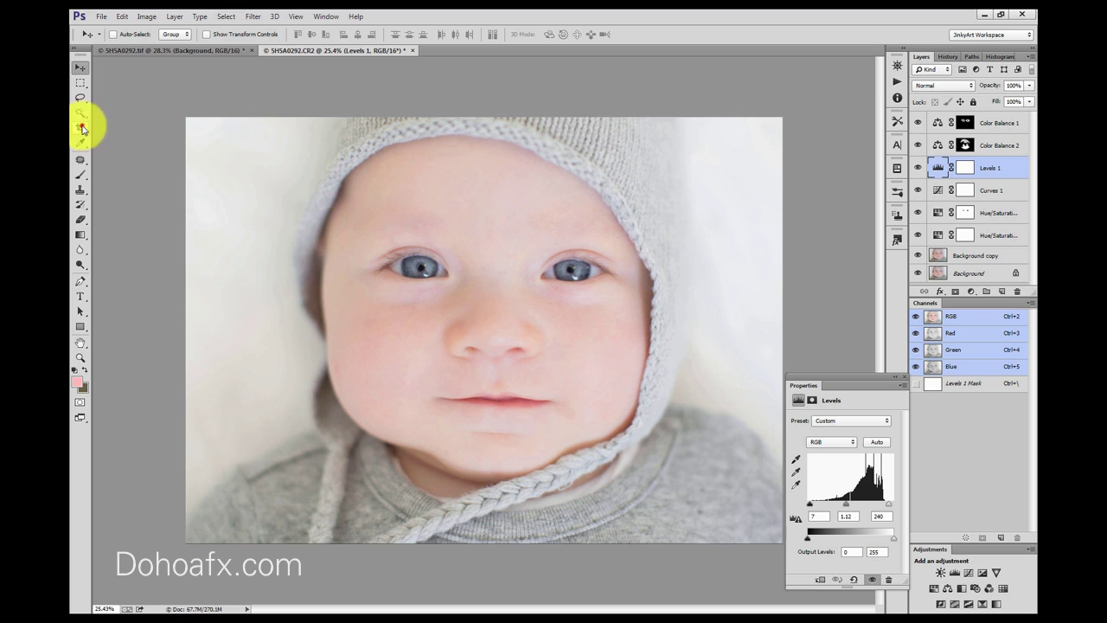
click(82, 126)
click(181, 164)
drag(189, 540, 193, 527)
drag(303, 515, 314, 515)
drag(798, 169, 803, 163)
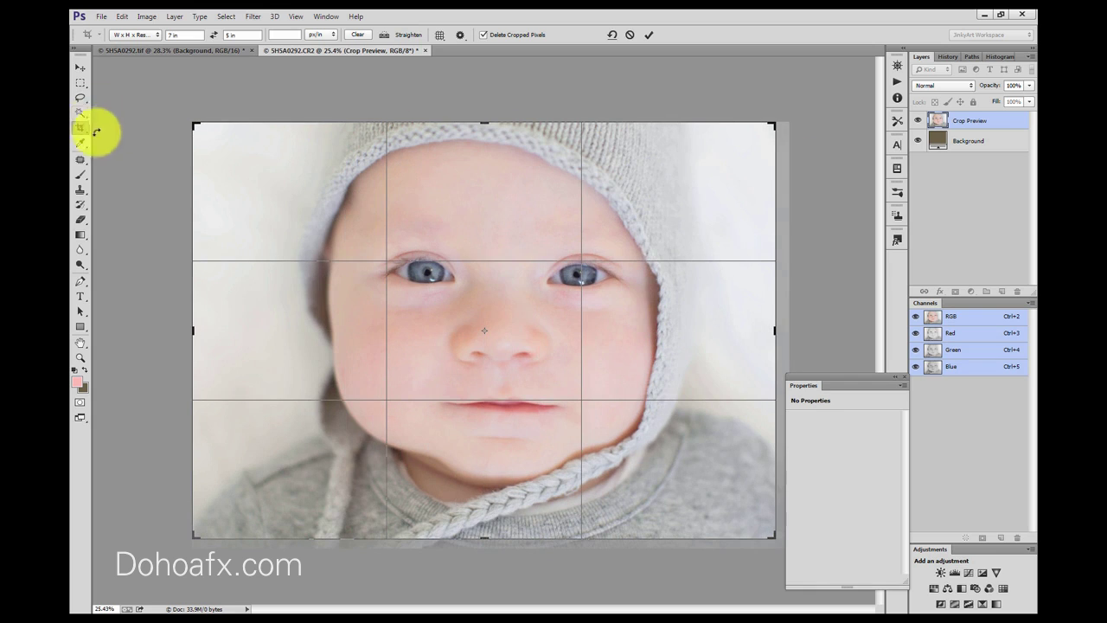
click(81, 68)
click(510, 239)
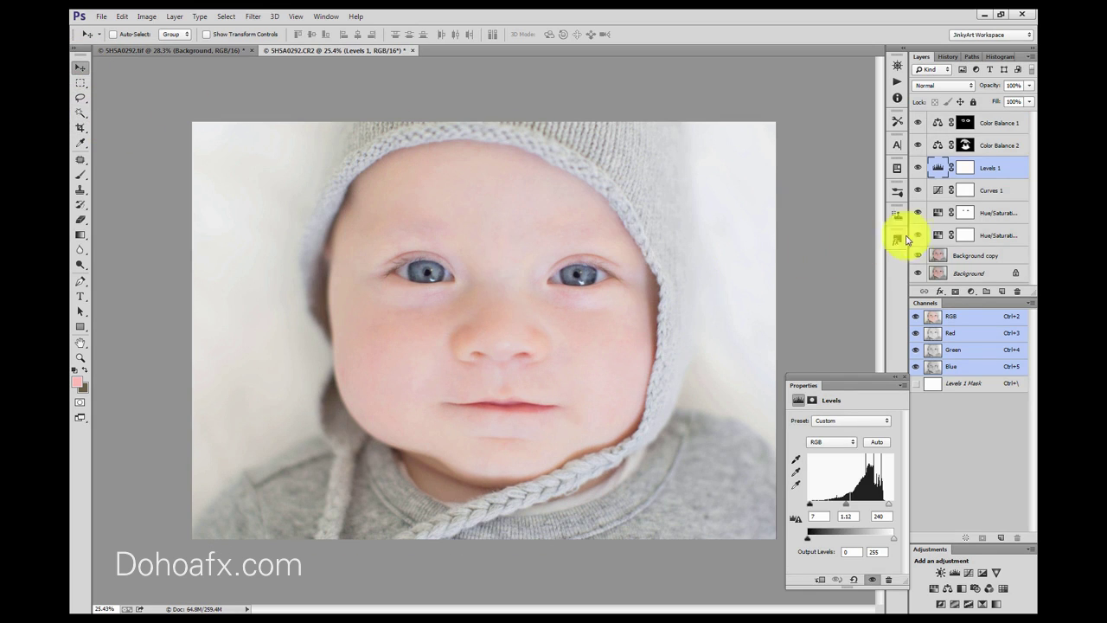
Duplicate the background copy layer and set the duplicate to Multiply at 10% opacity
click(970, 292)
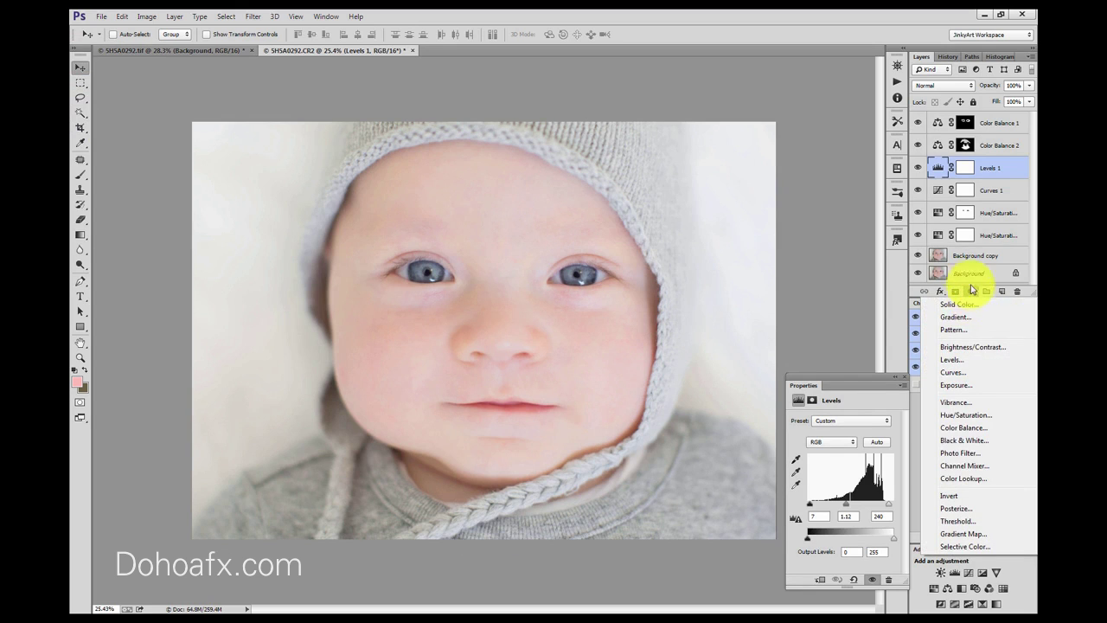
click(969, 254)
click(968, 256)
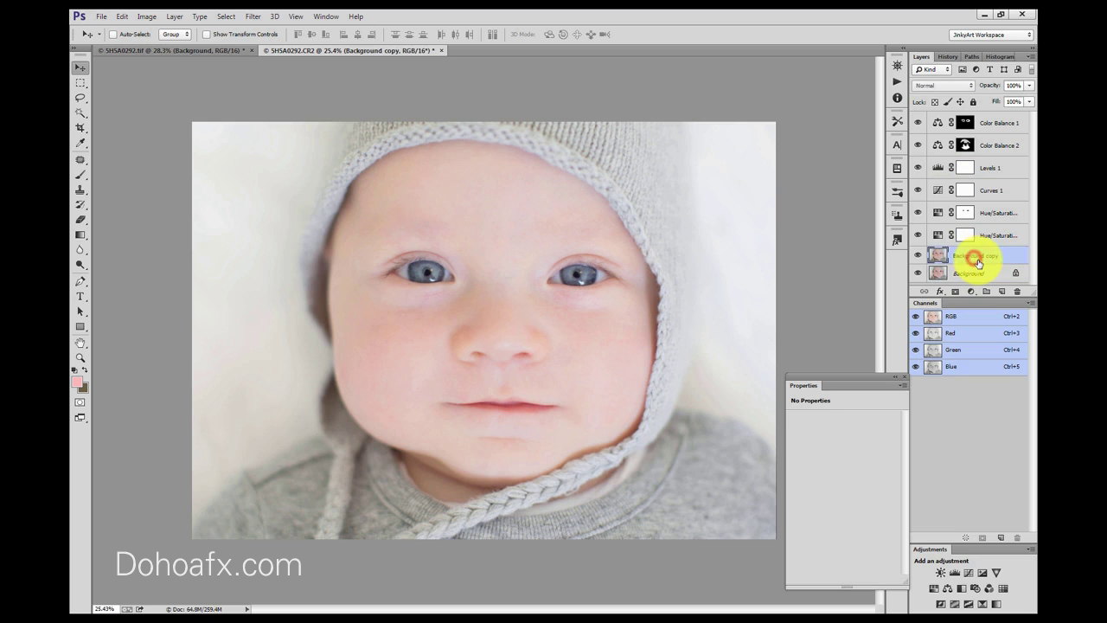
key(ctrl+j)
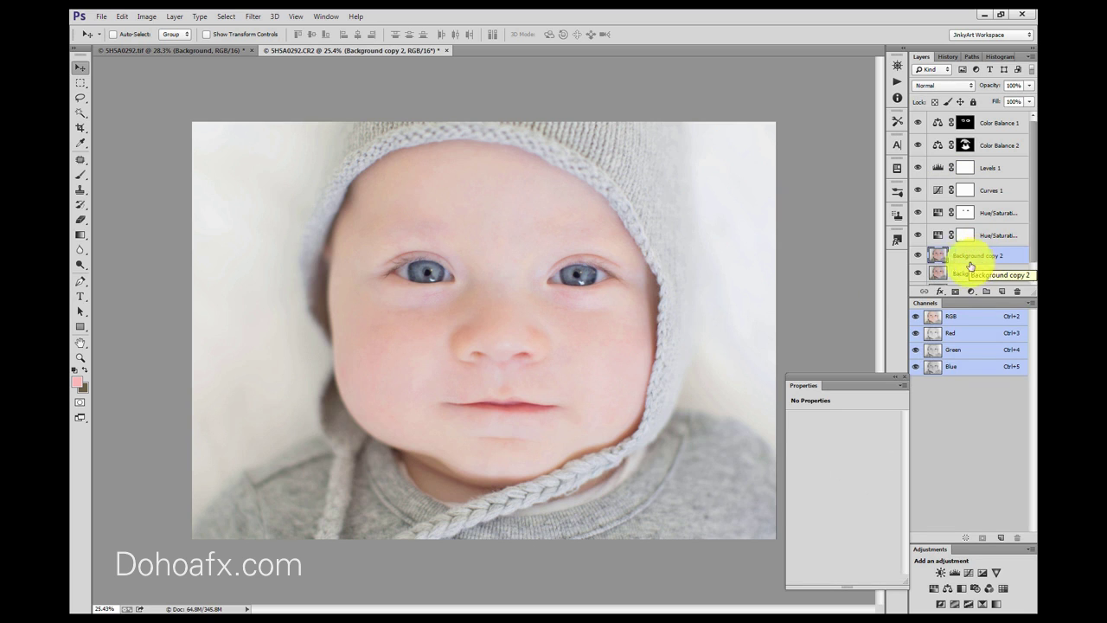
click(951, 84)
click(929, 134)
drag(1008, 104, 981, 103)
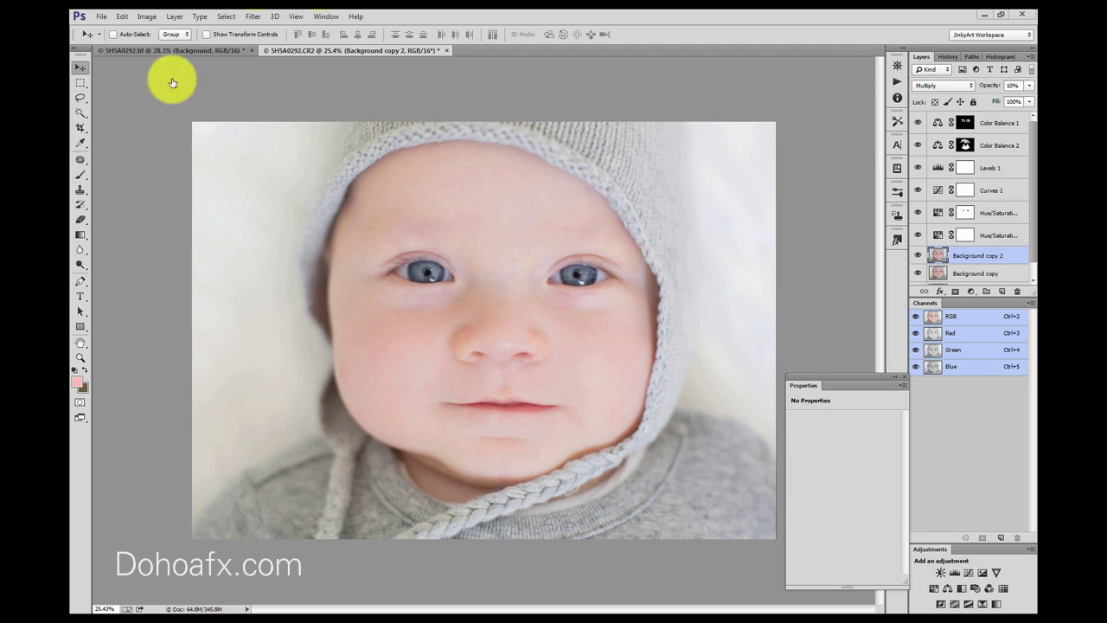
Add a layer mask to the Multiply layer and paint both eyes out with a black brush at 75% opacity
click(954, 293)
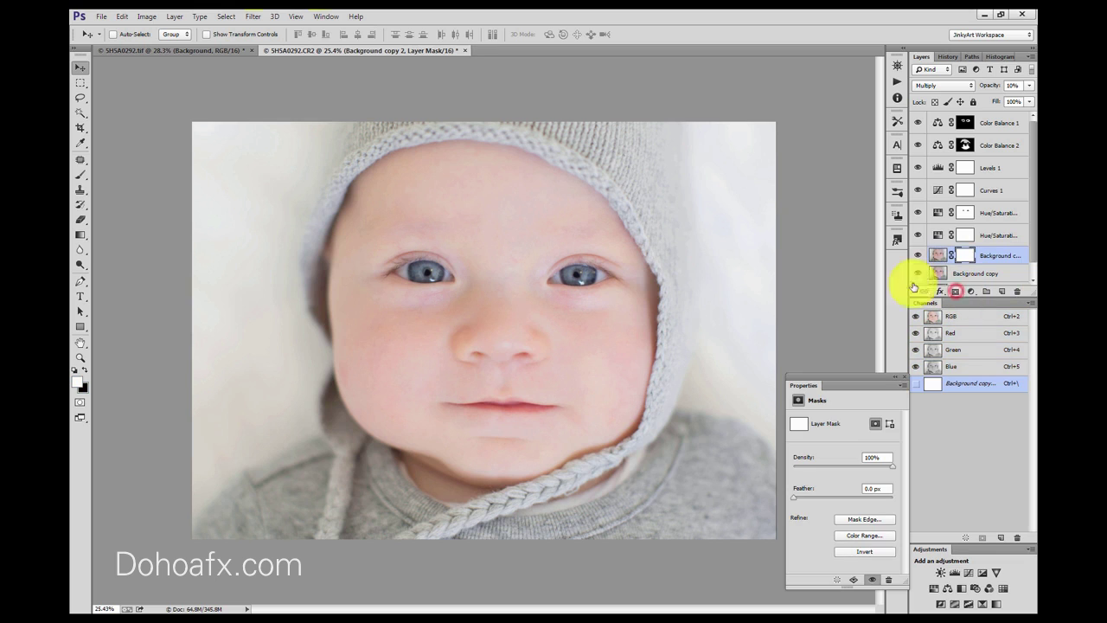
click(81, 176)
click(83, 370)
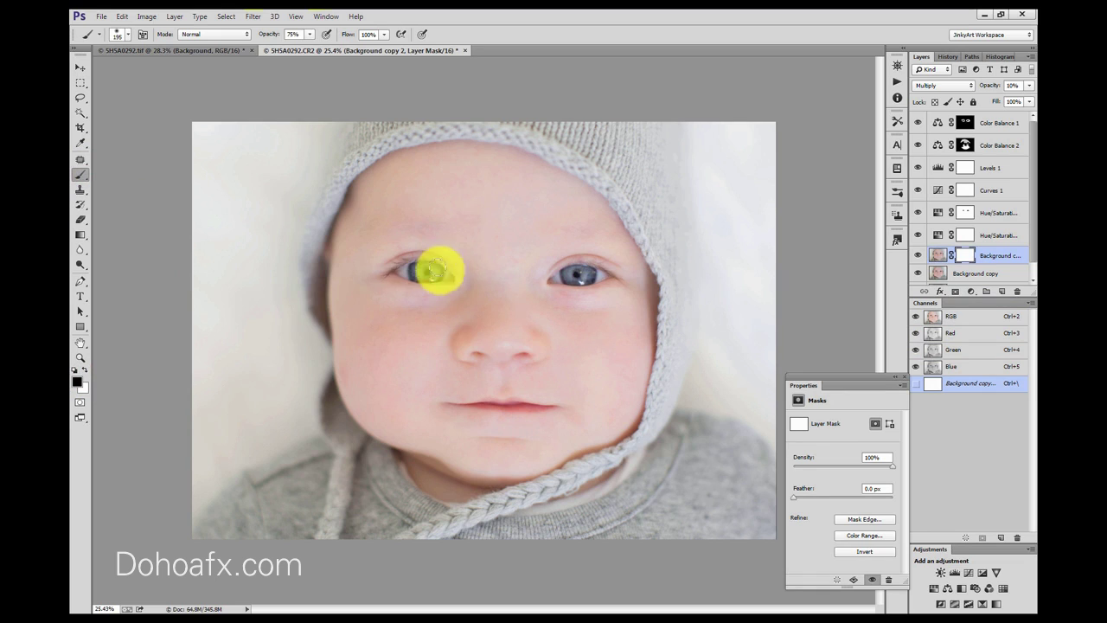
click(433, 271)
click(584, 275)
mouse_move(595, 273)
mouse_down()
mouse_move(580, 276)
mouse_move(598, 273)
mouse_up()
click(430, 272)
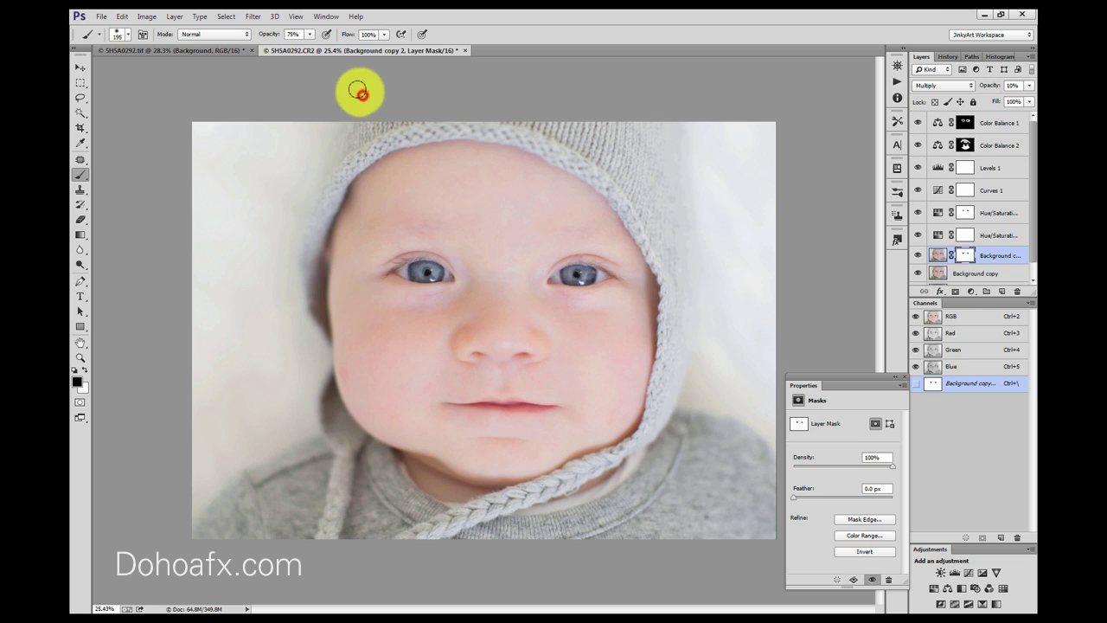
Lasso the knitted hat, its braided tie and the grey shirt with a 60 px feather, leaving the face out of the selection
click(80, 97)
mouse_move(376, 113)
mouse_down()
mouse_move(292, 240)
mouse_move(299, 279)
mouse_move(342, 199)
mouse_move(378, 161)
mouse_move(427, 139)
mouse_move(456, 132)
mouse_move(579, 170)
mouse_move(628, 230)
mouse_move(660, 307)
mouse_move(651, 410)
mouse_move(629, 449)
mouse_move(480, 486)
mouse_move(467, 500)
mouse_move(401, 497)
mouse_move(336, 405)
mouse_move(303, 440)
mouse_move(218, 491)
mouse_move(573, 612)
mouse_move(745, 580)
mouse_move(798, 519)
mouse_move(794, 469)
mouse_move(664, 419)
mouse_move(706, 306)
mouse_move(704, 212)
mouse_move(637, 58)
mouse_move(419, 35)
mouse_move(359, 147)
mouse_up()
mouse_move(481, 143)
mouse_down()
mouse_move(421, 120)
mouse_move(532, 106)
mouse_move(480, 134)
mouse_move(498, 101)
mouse_move(393, 131)
mouse_move(485, 145)
mouse_move(505, 87)
mouse_move(445, 144)
mouse_up()
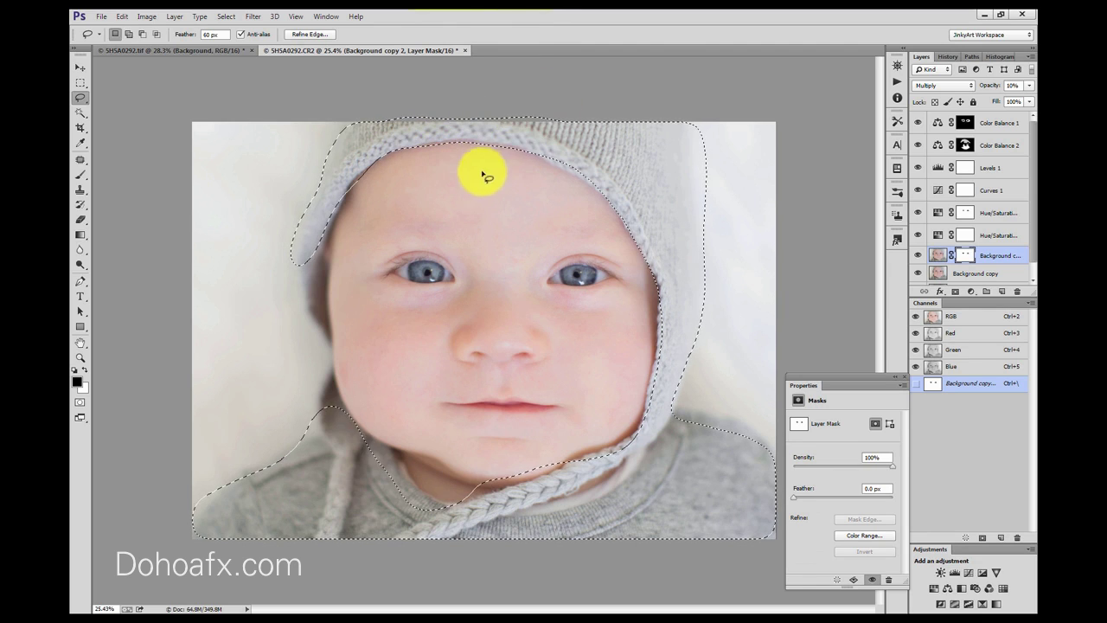
Refine the clothing selection: fit it along the hat's forehead rim and outer edges, the shoulder and the braided tie under the chin
drag(528, 158, 399, 189)
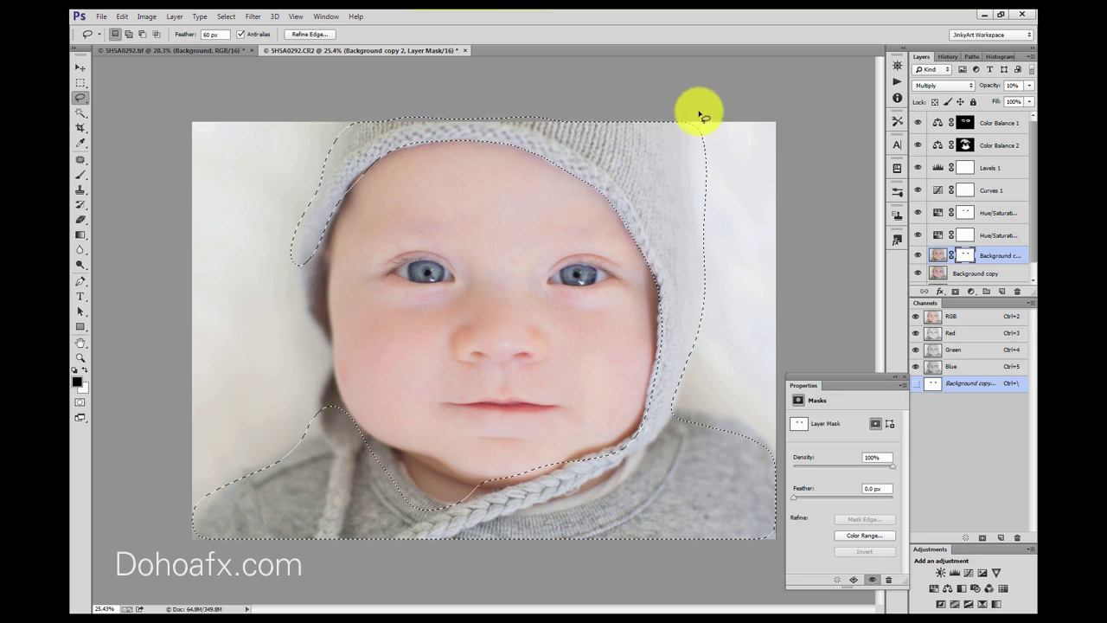
mouse_move(697, 112)
mouse_down()
mouse_move(746, 119)
mouse_move(696, 120)
mouse_up()
drag(696, 121, 752, 215)
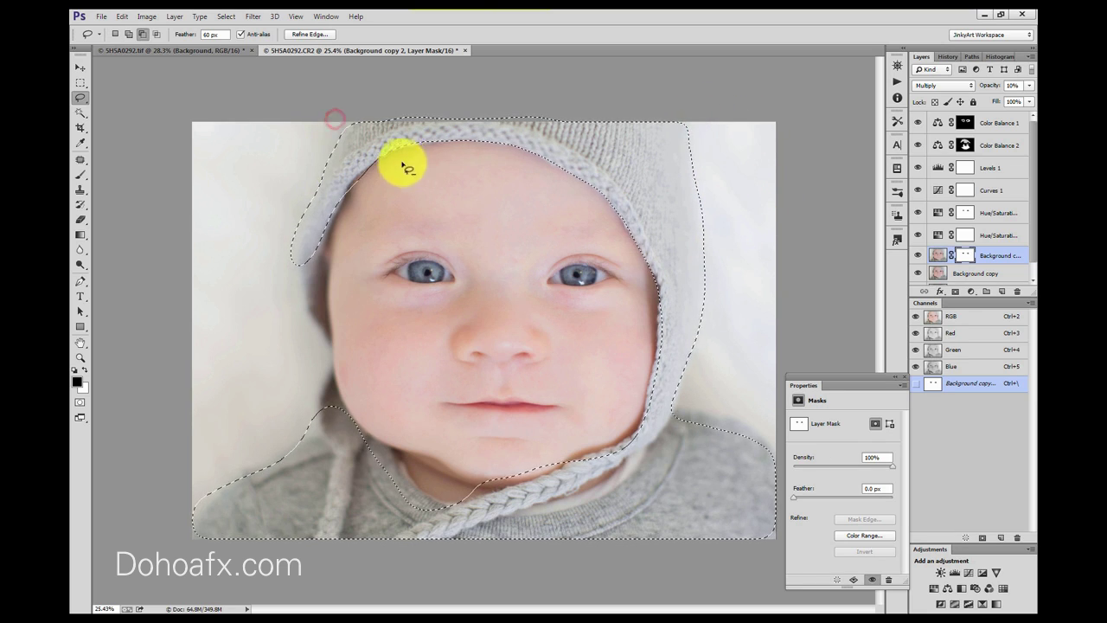
click(308, 210)
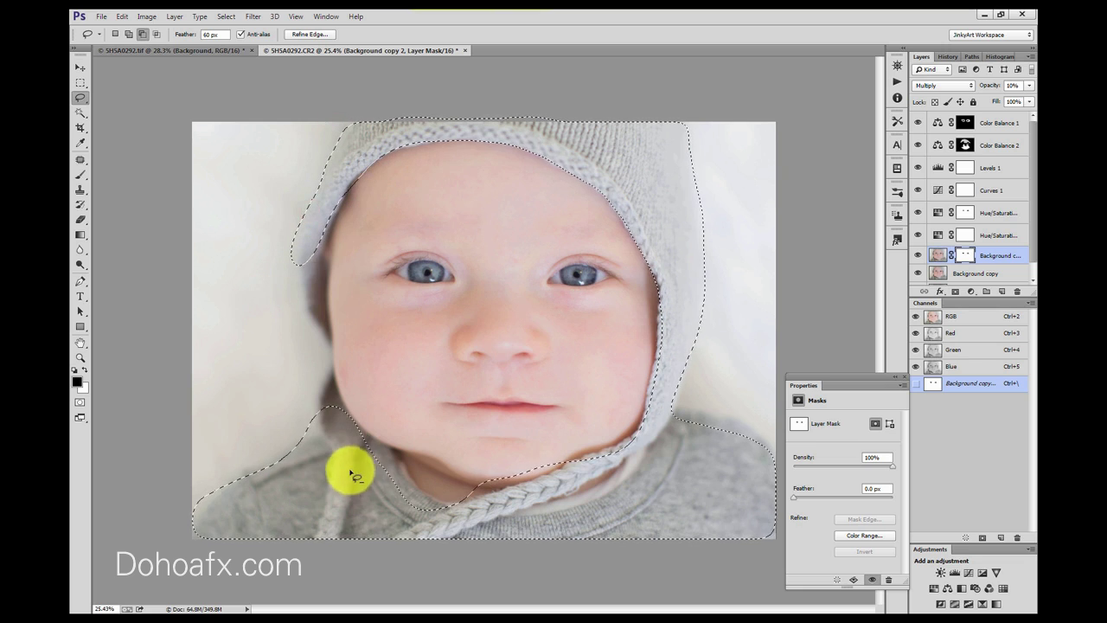
drag(279, 442, 290, 427)
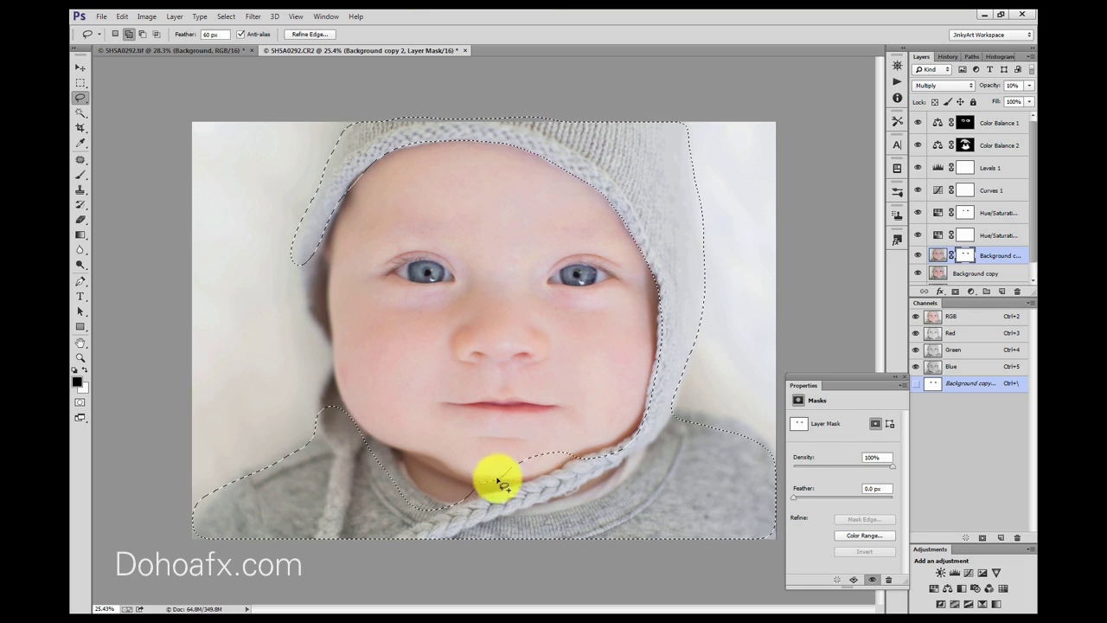
mouse_move(540, 491)
mouse_down()
mouse_move(554, 420)
mouse_move(589, 455)
mouse_up()
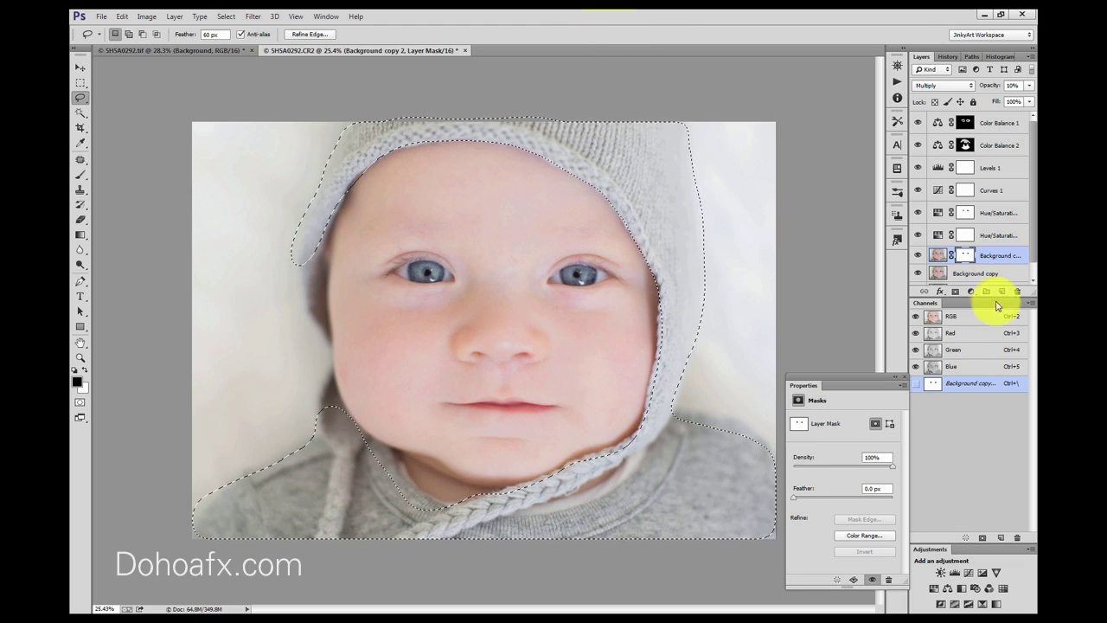
Add a Curves layer masked to the hat and shirt, darken RGB at input 66 to output 56, and slightly raise the Blue highlights
click(969, 292)
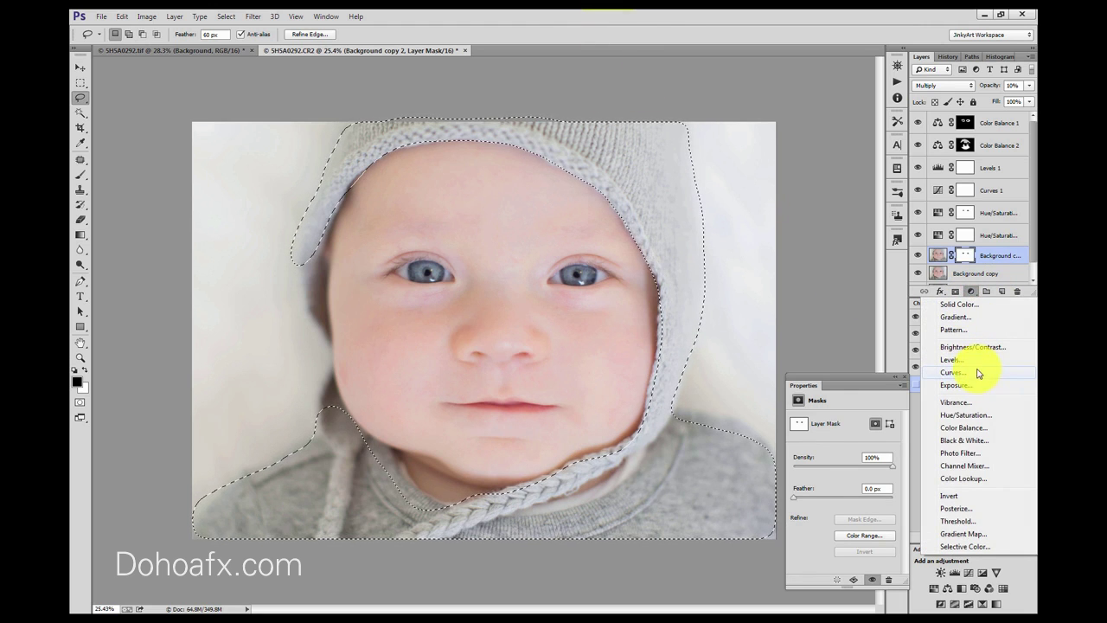
click(975, 372)
drag(835, 500, 836, 504)
click(844, 436)
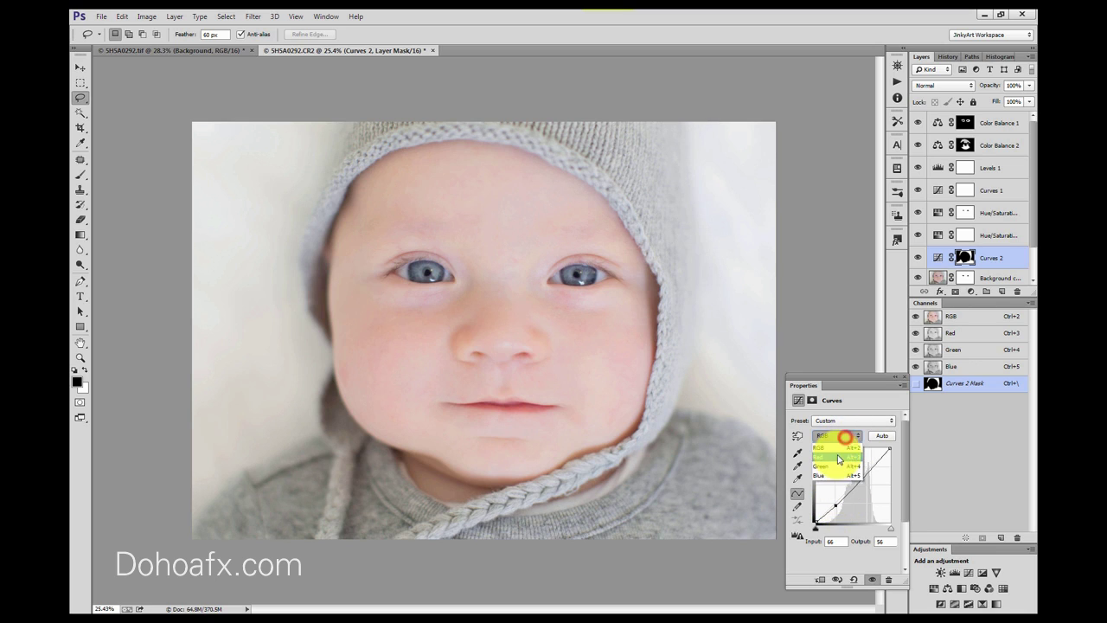
click(828, 476)
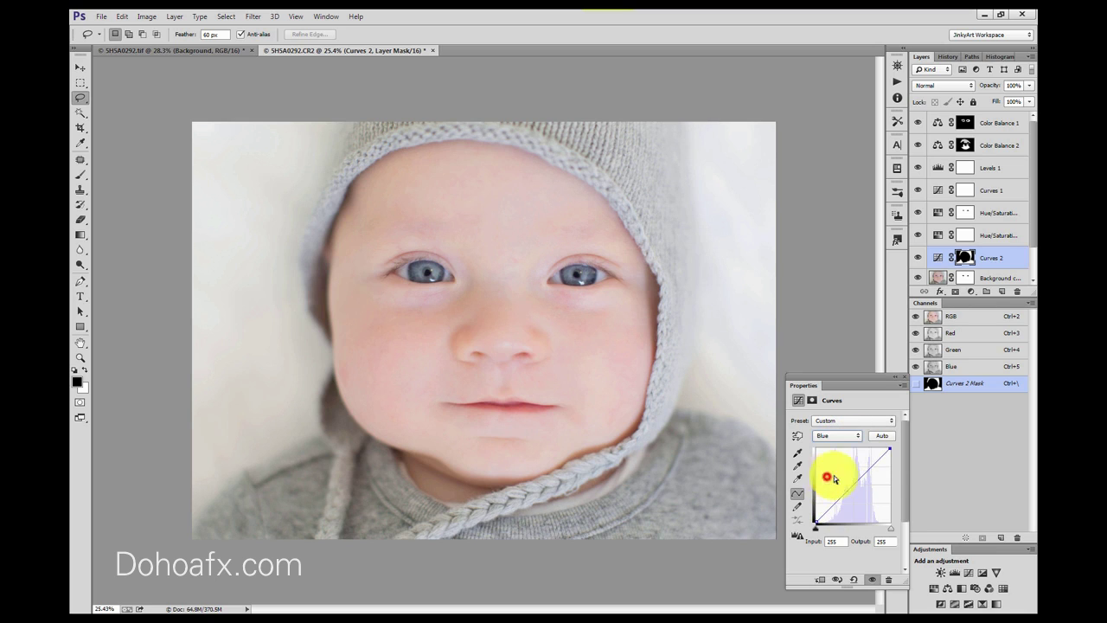
drag(890, 450, 888, 444)
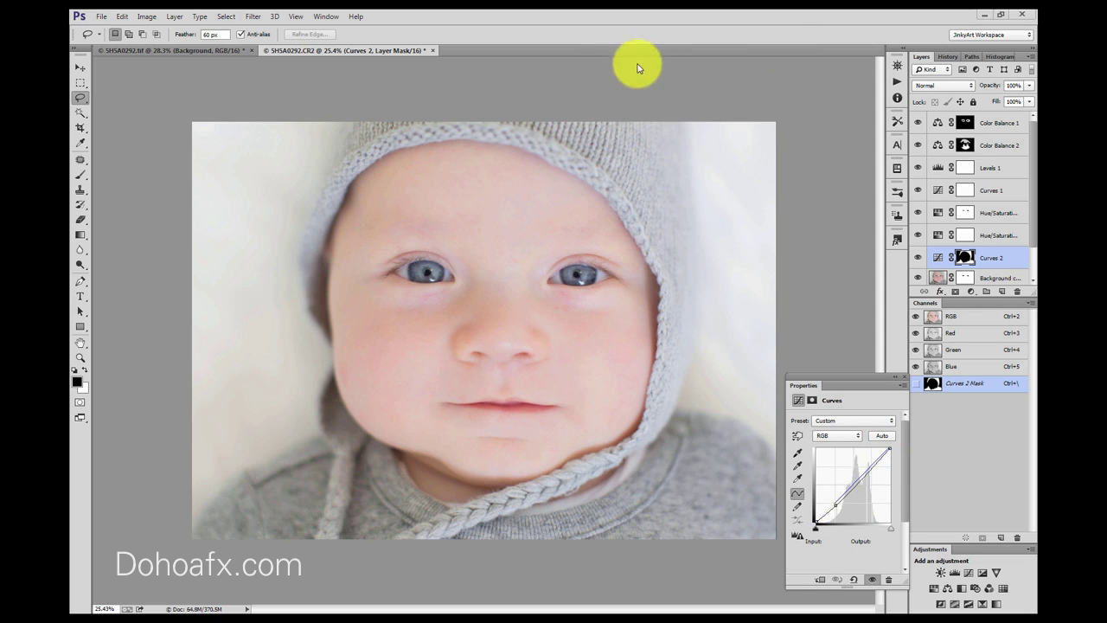
Lasso only the knitted hat with a 60 px feather and add a Selective Color adjustment layer masked to it
click(282, 105)
mouse_move(355, 130)
mouse_down()
mouse_move(316, 179)
mouse_move(291, 300)
mouse_move(333, 196)
mouse_move(406, 149)
mouse_move(541, 153)
mouse_move(631, 211)
mouse_move(650, 280)
mouse_move(610, 483)
mouse_move(482, 514)
mouse_move(704, 302)
mouse_move(380, 91)
mouse_move(379, 109)
mouse_up()
click(970, 291)
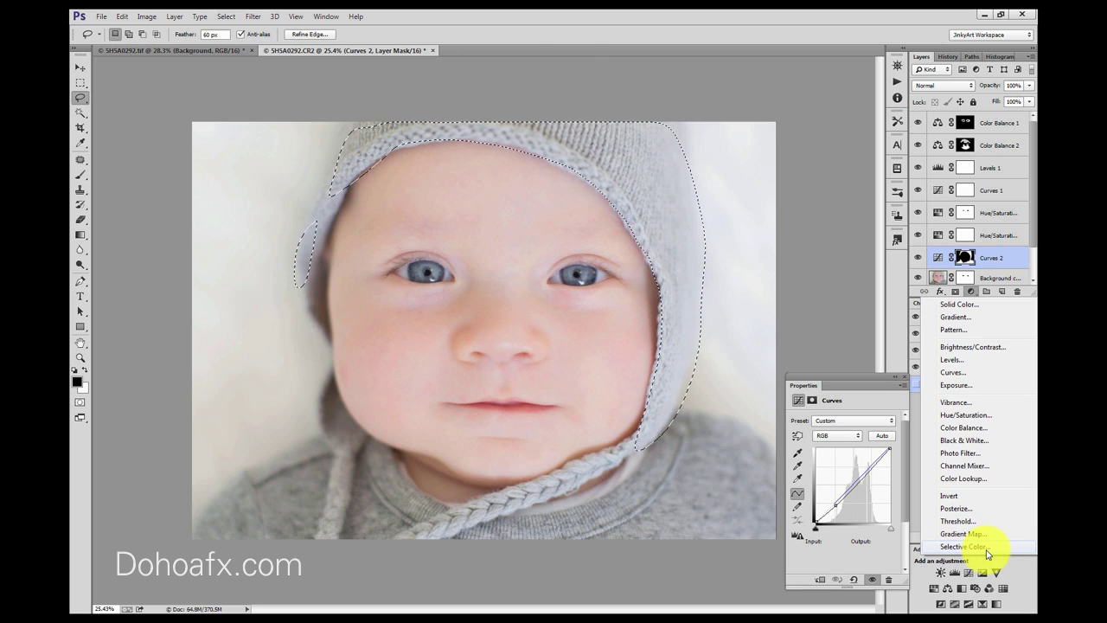
click(987, 546)
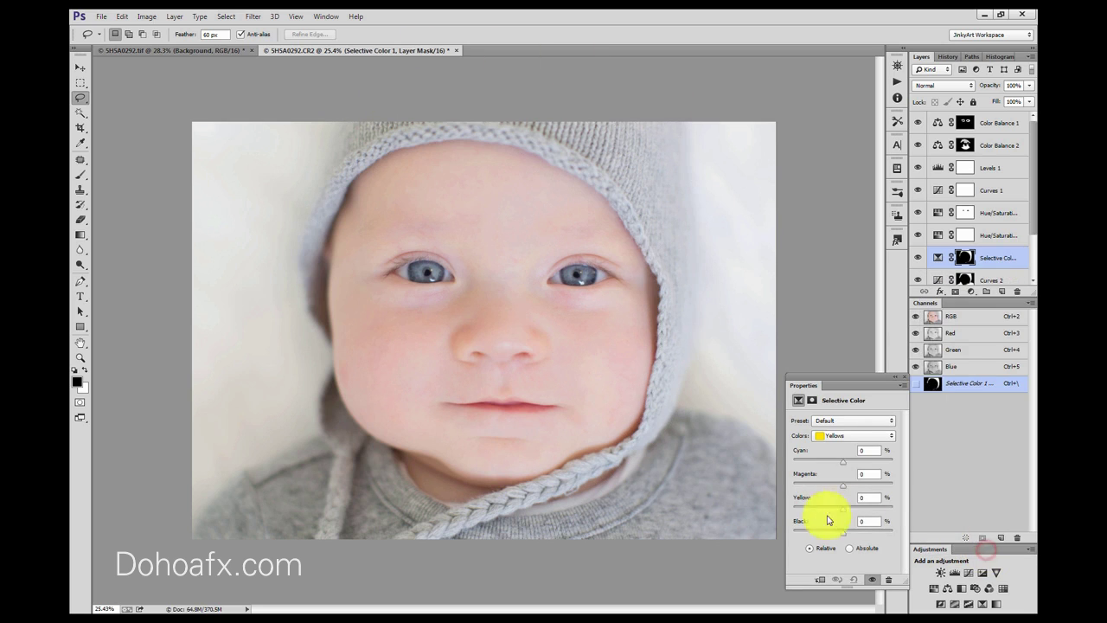
Set Black to +12% for the Neutrals in the hat's Selective Color layer, leaving the method at Relative
click(849, 438)
click(847, 512)
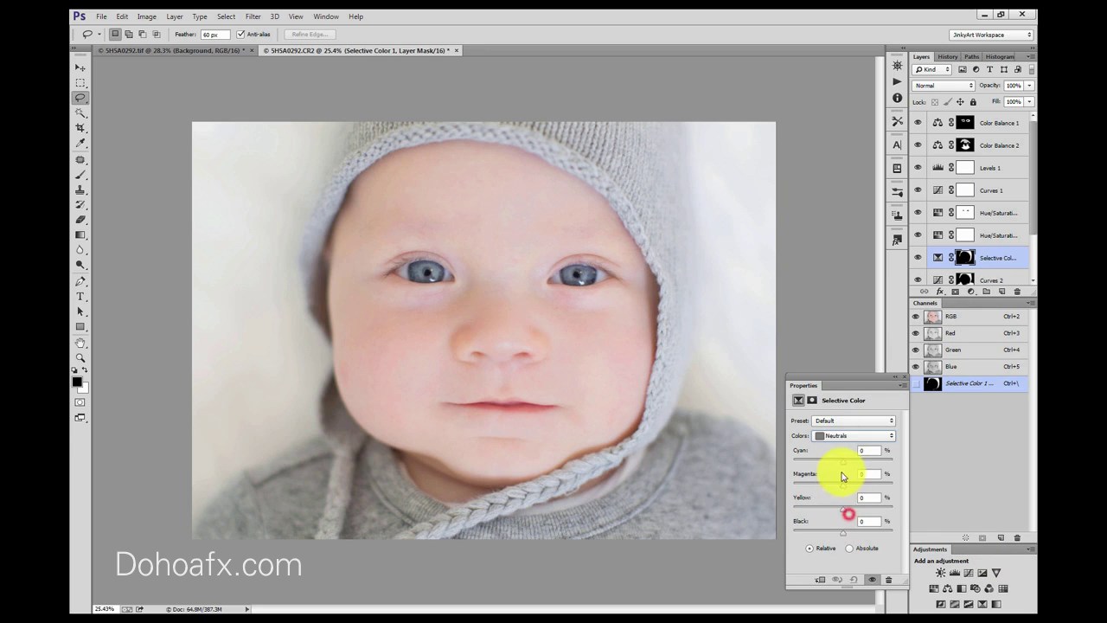
drag(836, 461, 843, 461)
mouse_move(839, 533)
mouse_down()
mouse_move(822, 533)
mouse_move(864, 534)
mouse_move(852, 543)
mouse_up()
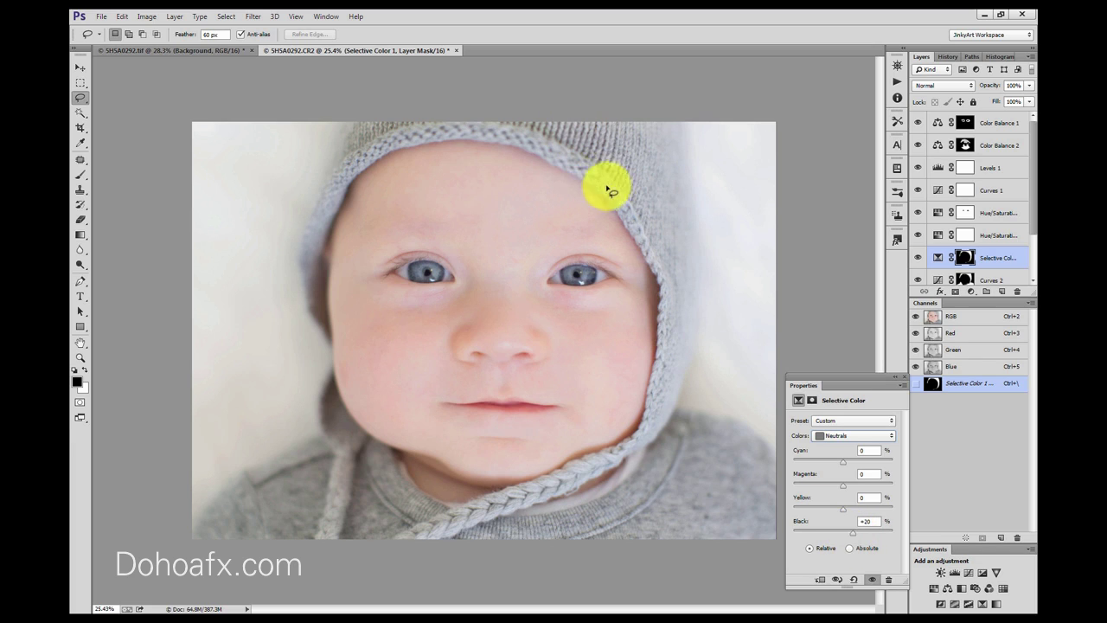
drag(852, 533, 852, 536)
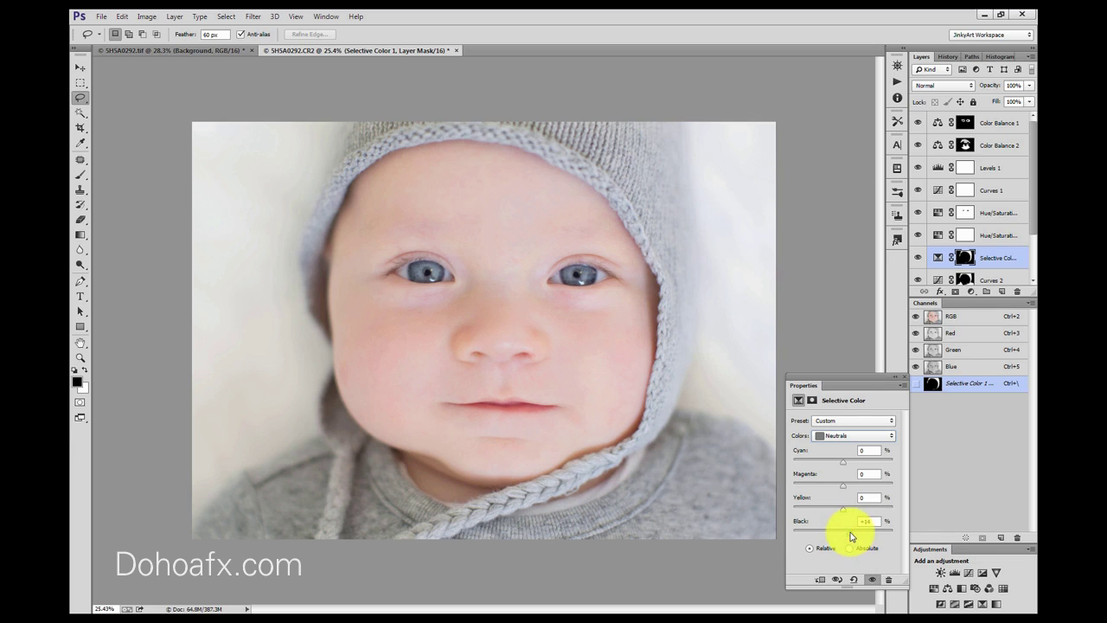
click(856, 436)
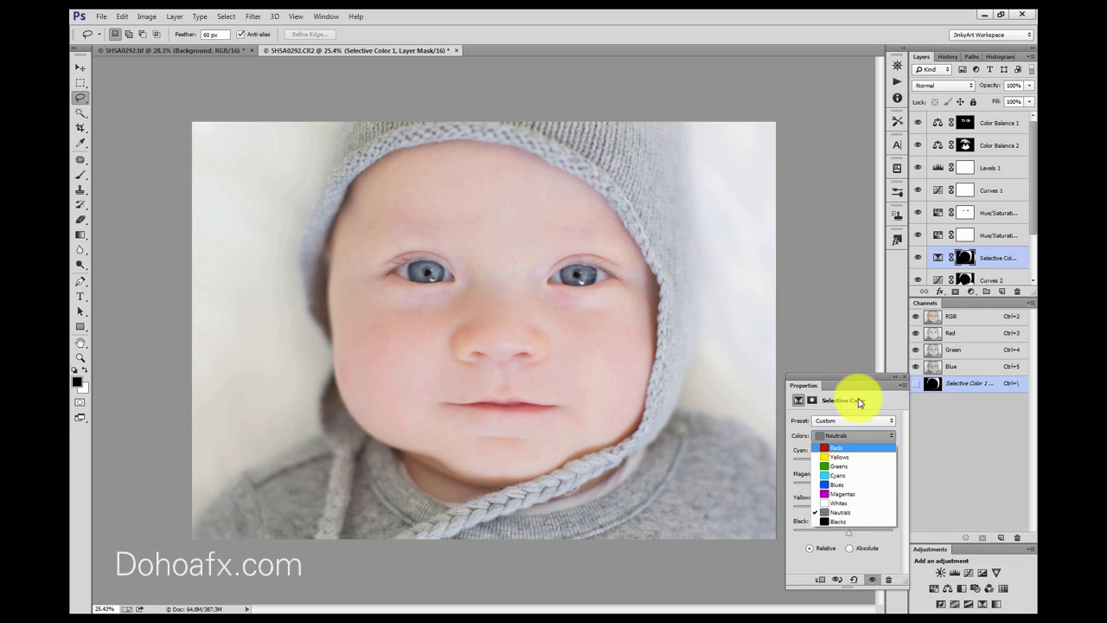
click(858, 400)
click(818, 256)
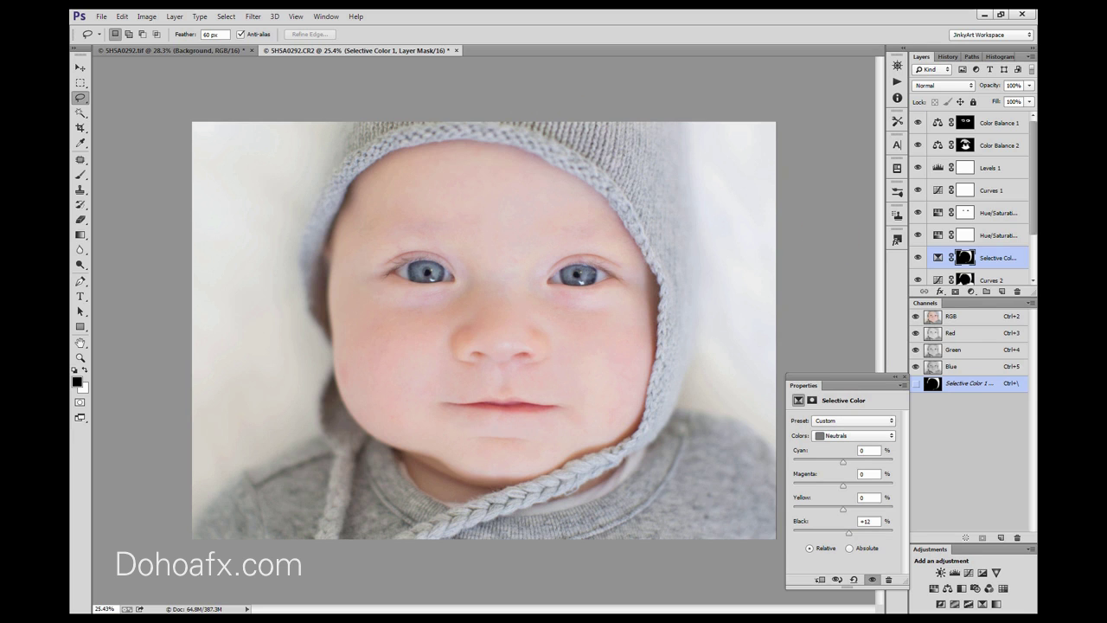